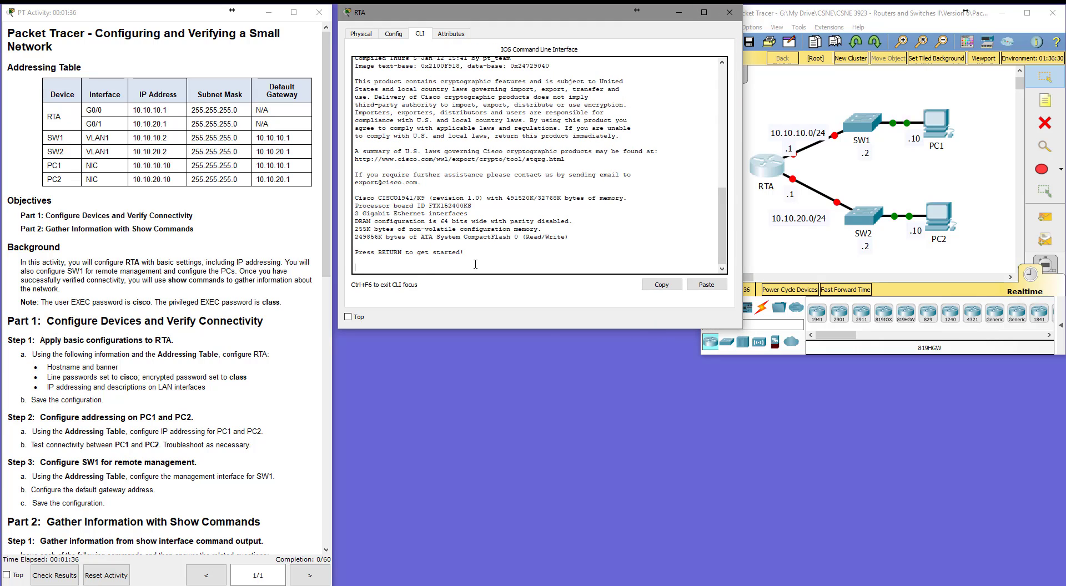
Start the router's console session and enter privileged EXEC and global configuration modes.
key("Return")
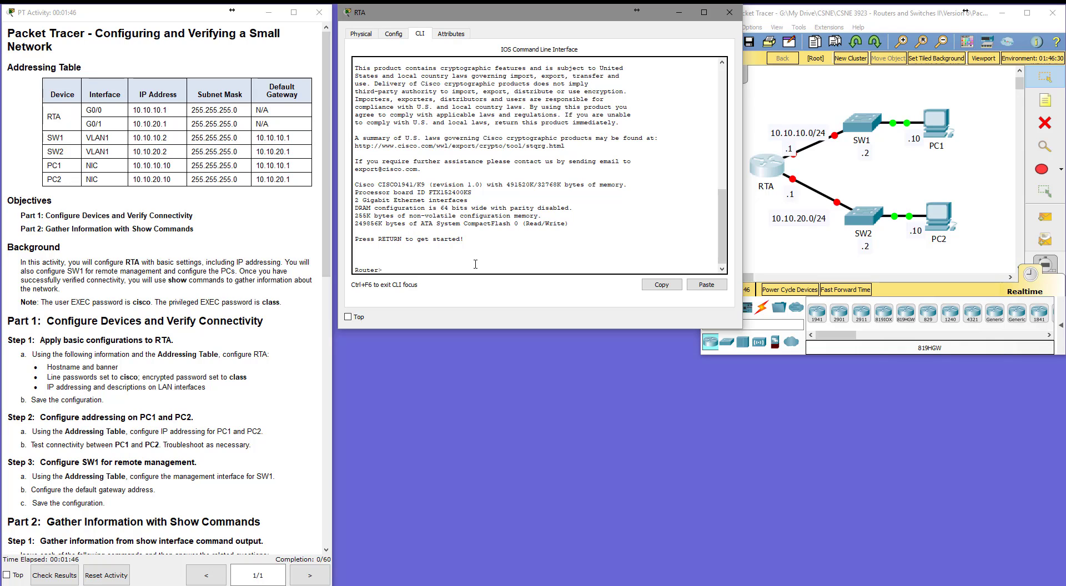
type("en")
key("Return")
type("conf t")
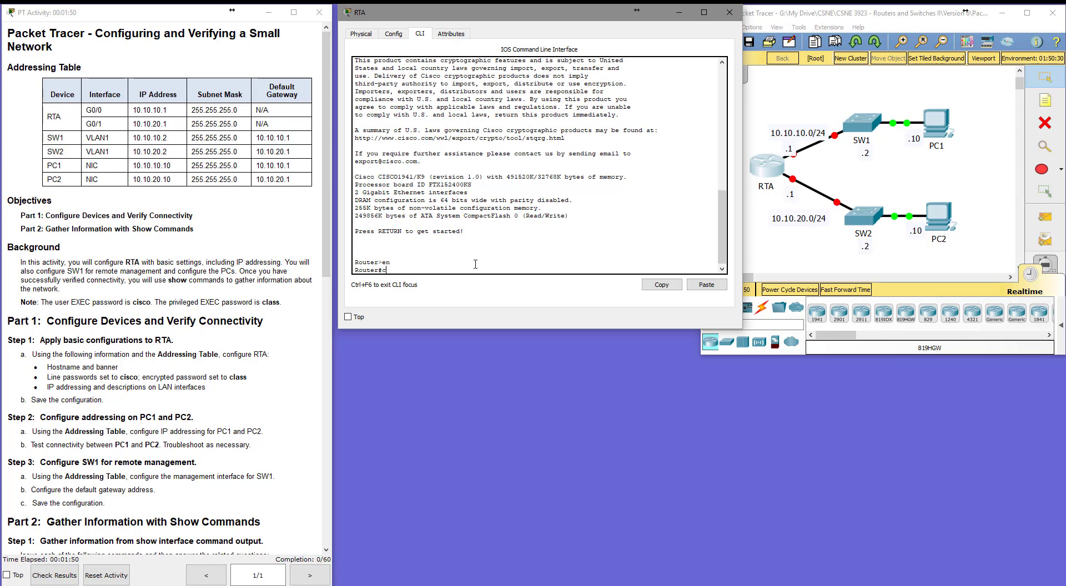
key("Return")
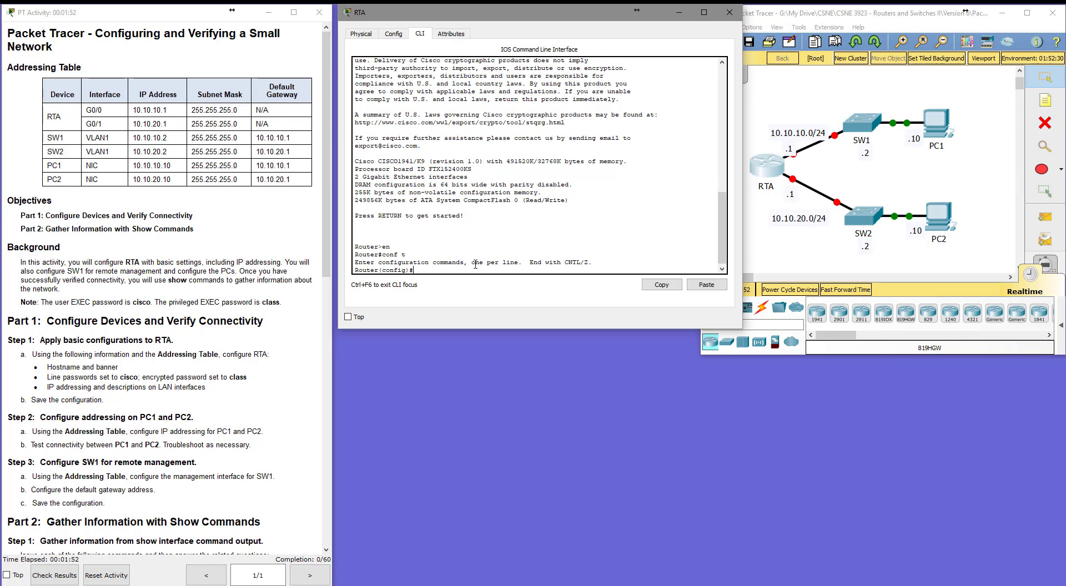
Set the router's hostname to RTA.
type("hostname RTA")
key("Return")
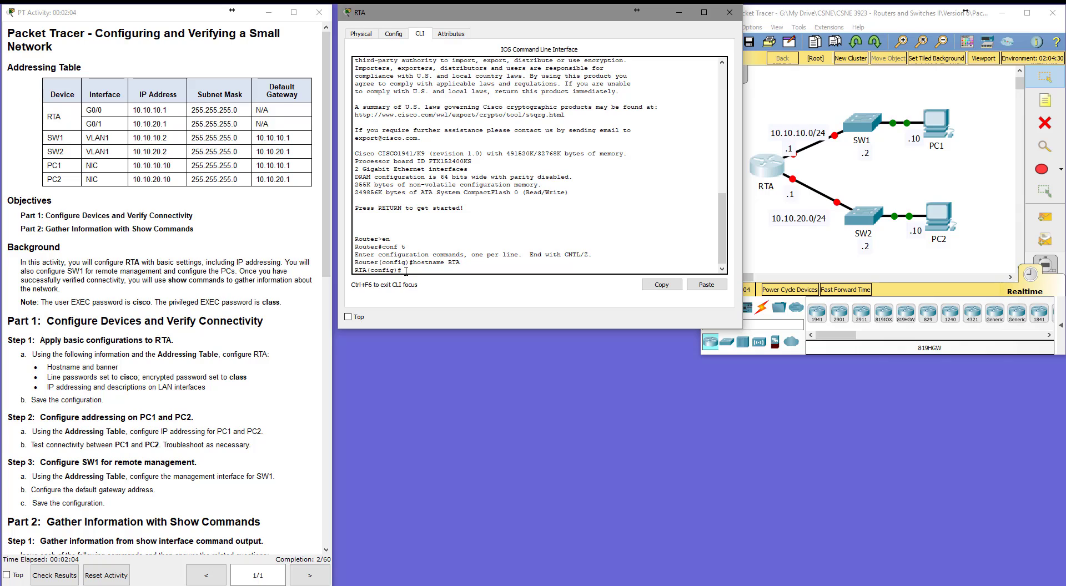
Configure the message-of-the-day banner reading "Authorized Access Only".
type("banner mo")
type("td \"Authoriz")
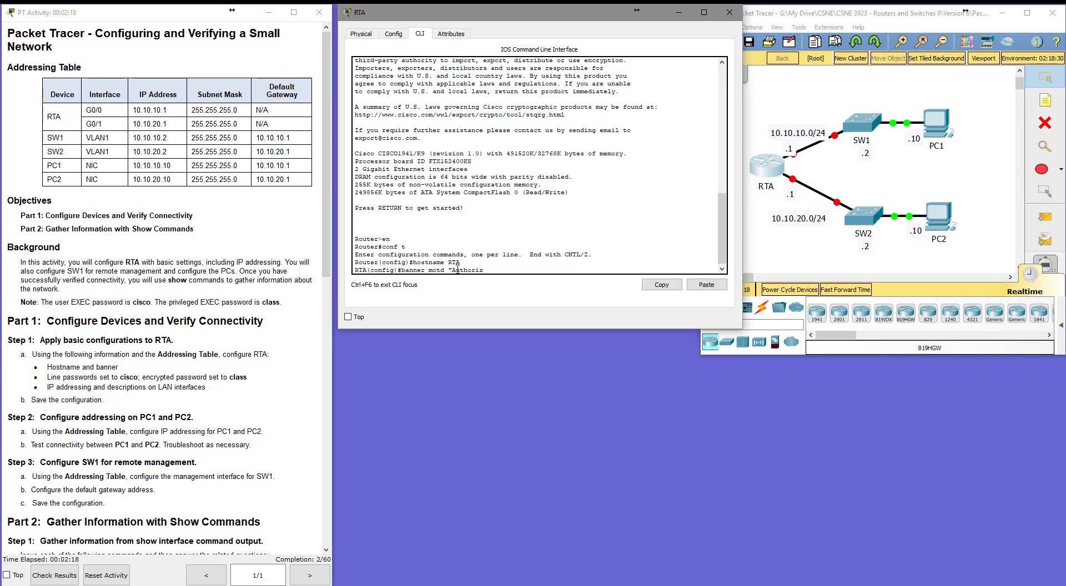
type("ed Access Only\"")
key("Return")
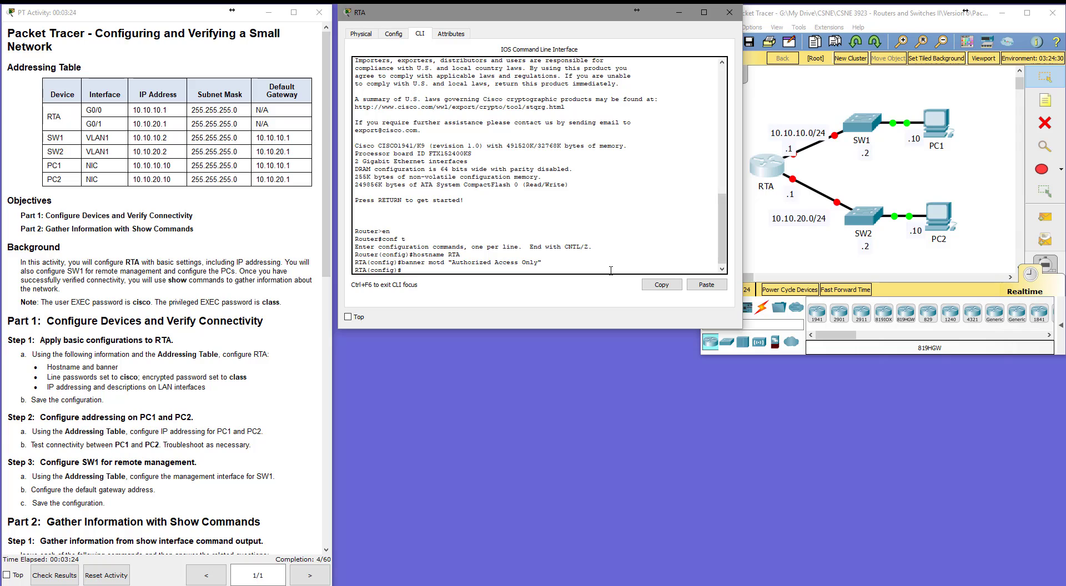
Set the encrypted privileged EXEC password with enable secret.
type("enable secret class")
key("Return")
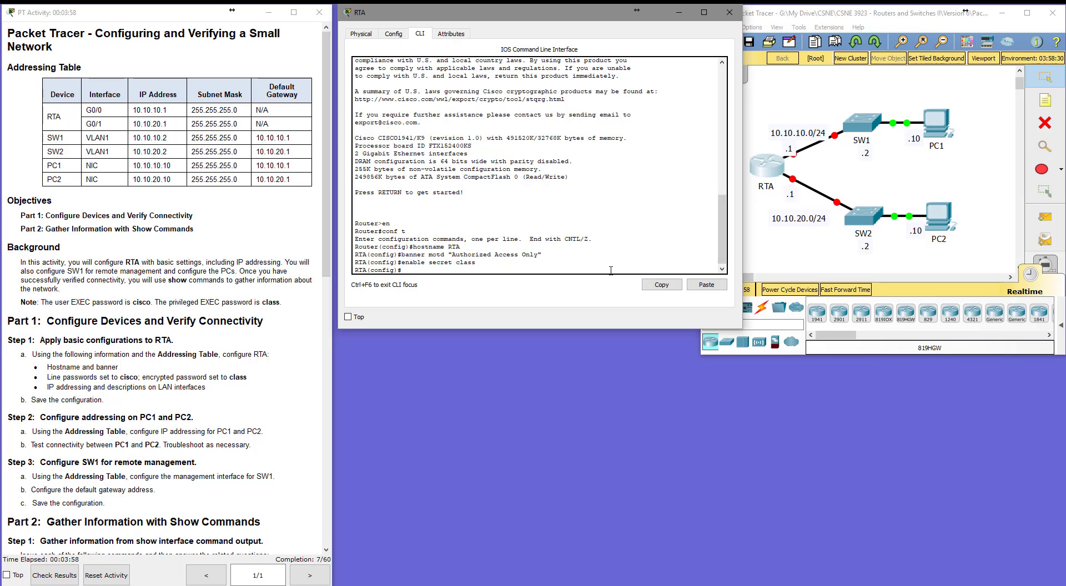
Set the password on console line 0 and enable login for it.
type("line con 0")
key("Return")
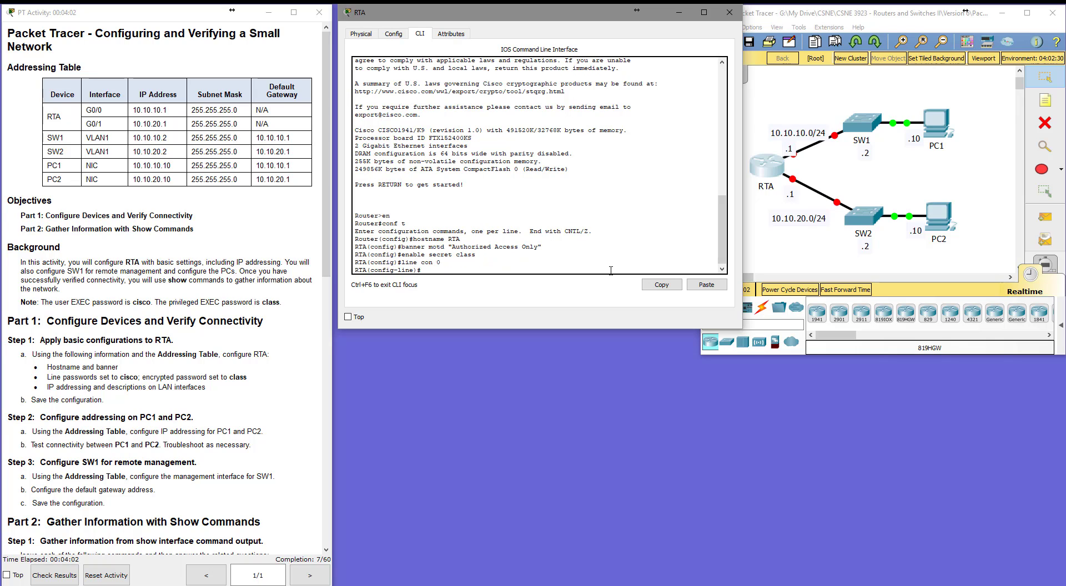
type("password cisco")
key("Return")
type("login")
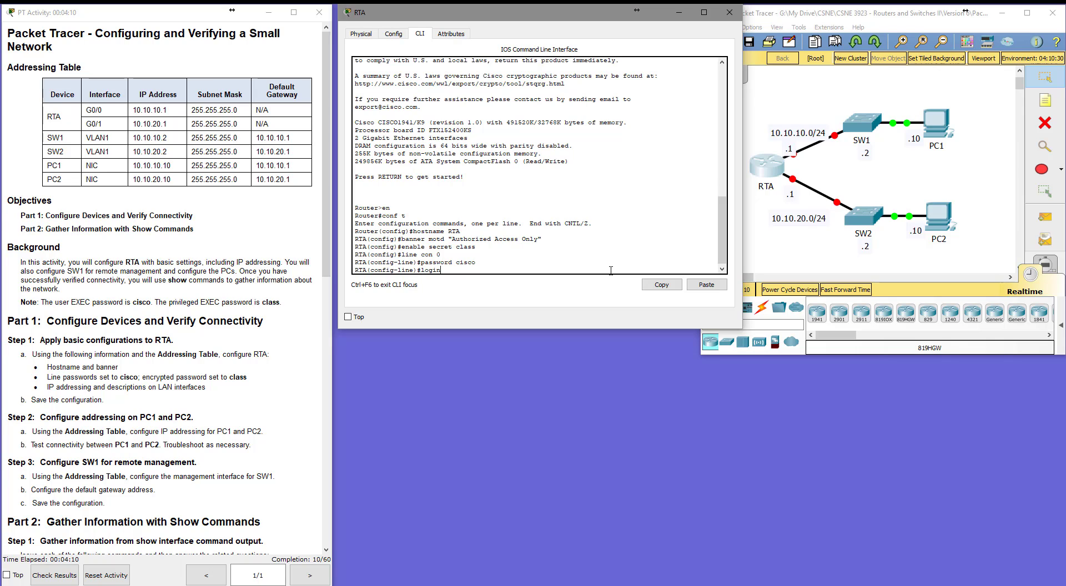
key("Return")
Set the password on vty lines 0 to 5 and enable login for them.
type("line vty 0")
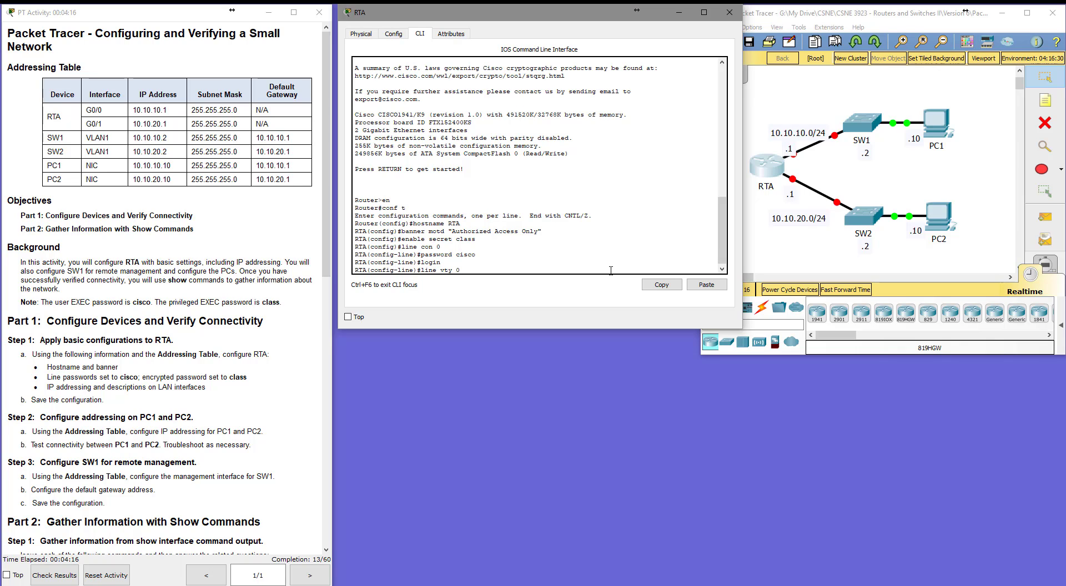
type(" 5")
key("Return")
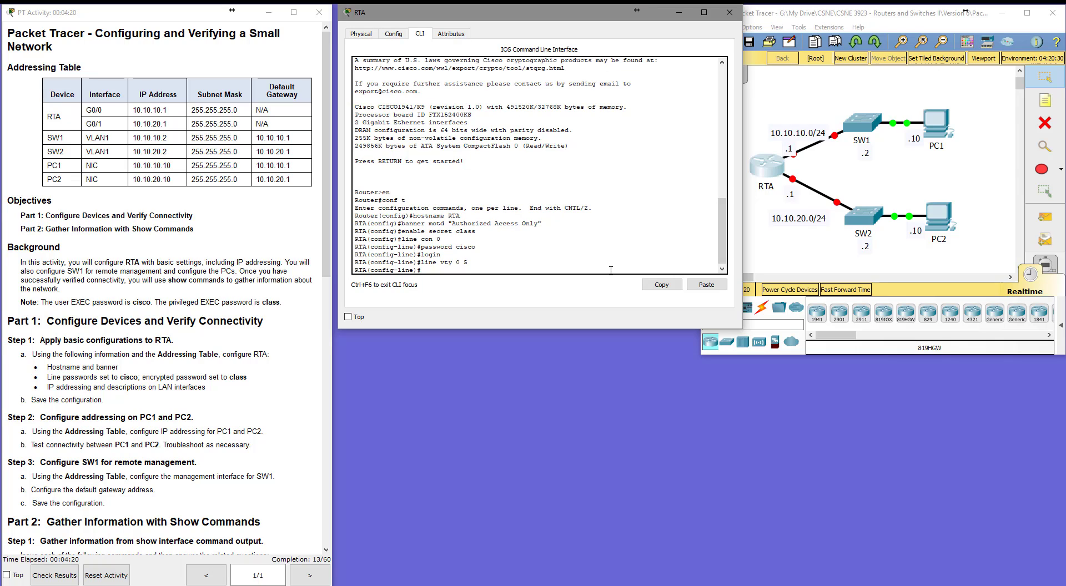
type("password cisco")
key("Return")
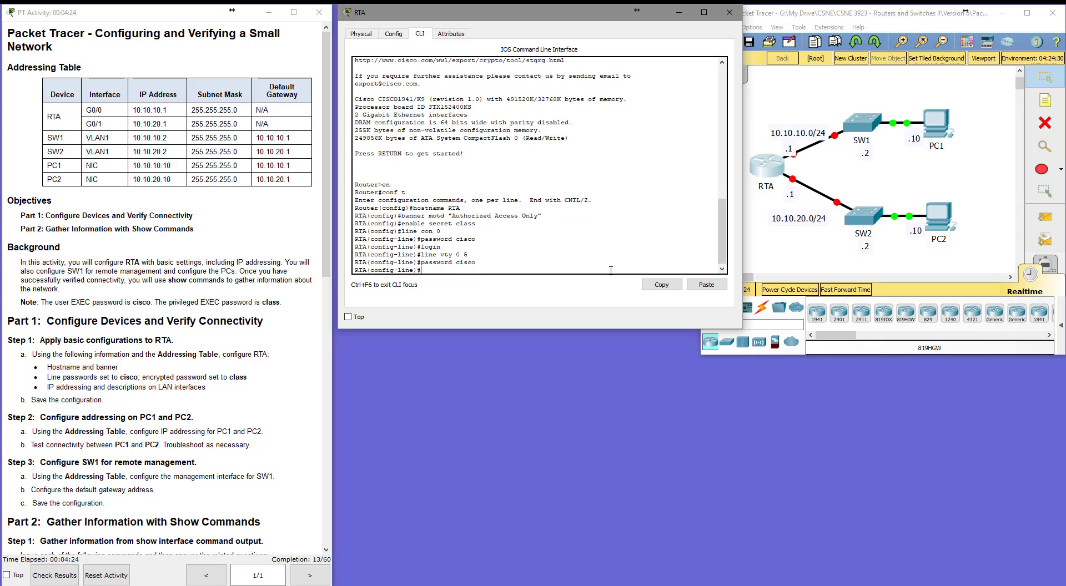
type("login")
key("Return")
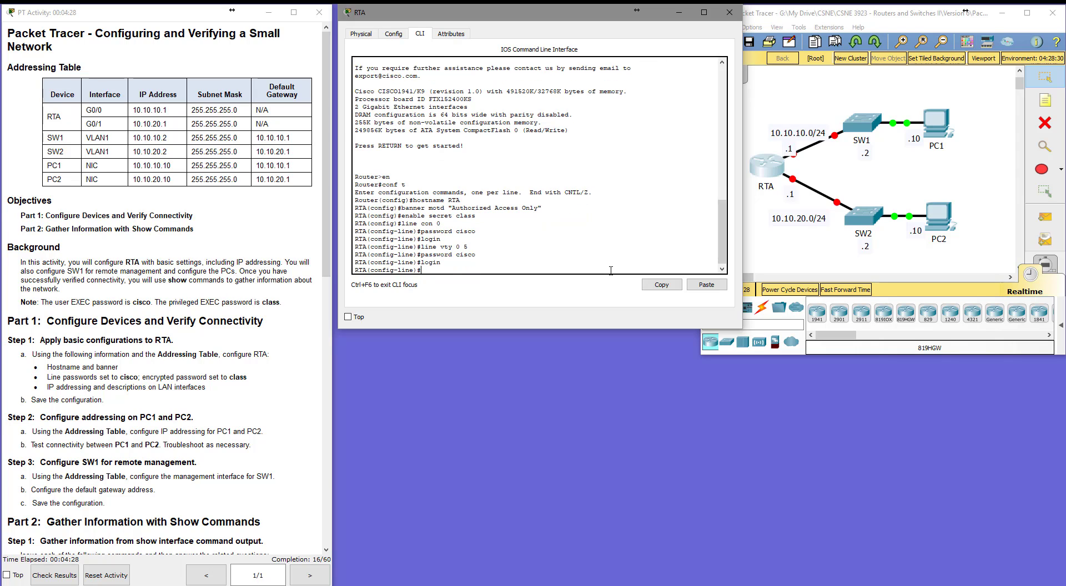
Leave configuration mode and log out of the router's console session.
key("Return")
key("Return")
type("e")
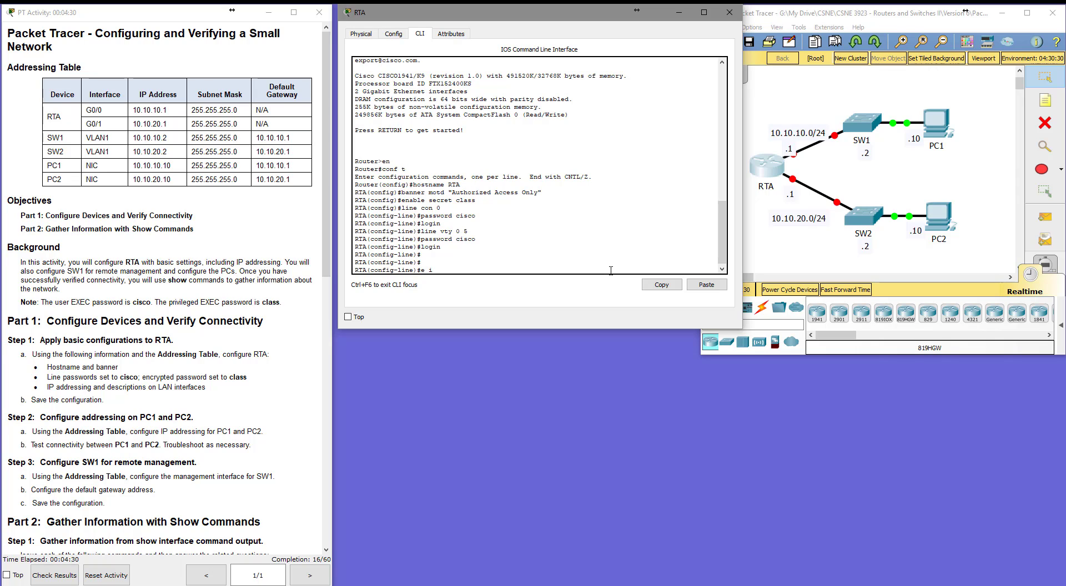
type("xit")
key("Return")
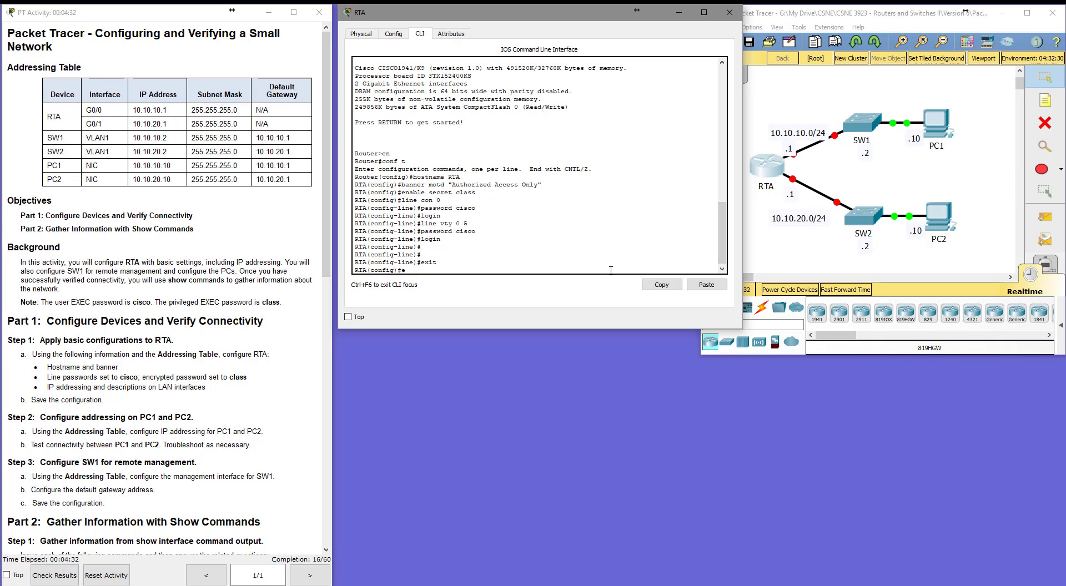
type("end")
key("Return")
type("edn")
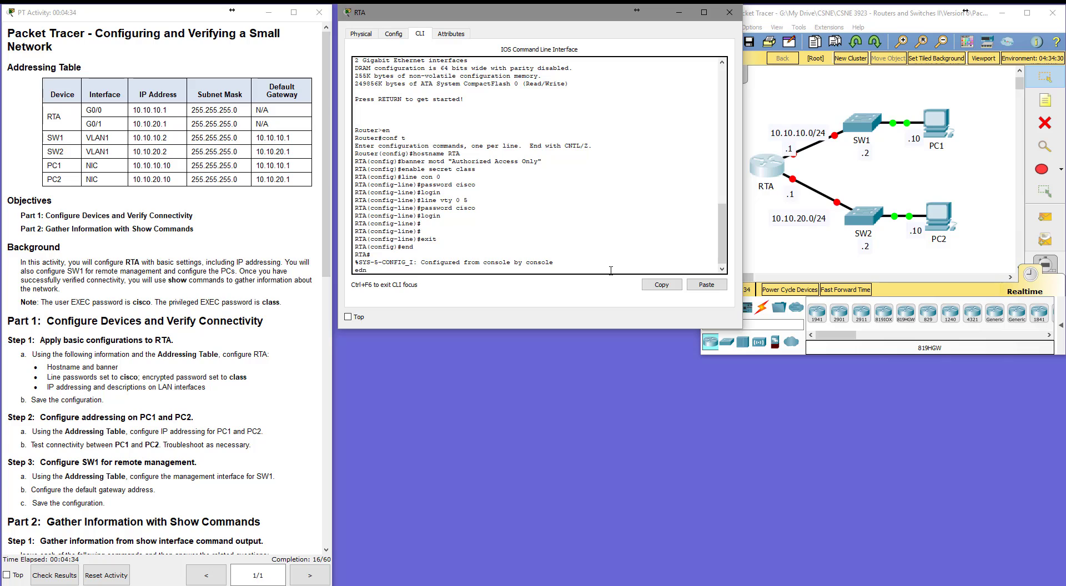
type("nd")
key("Return")
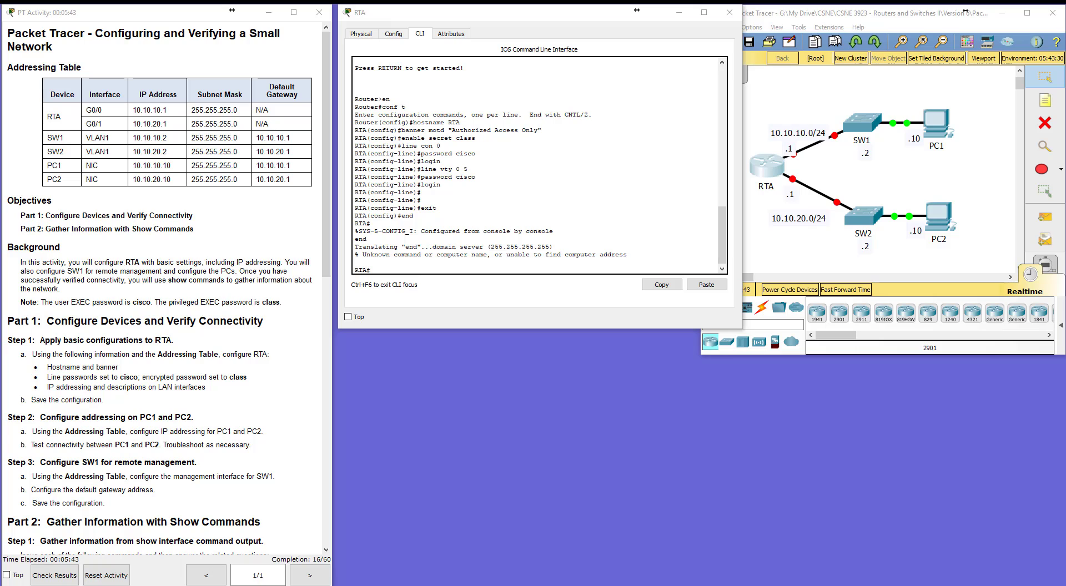
left_click(381, 273)
type("ex")
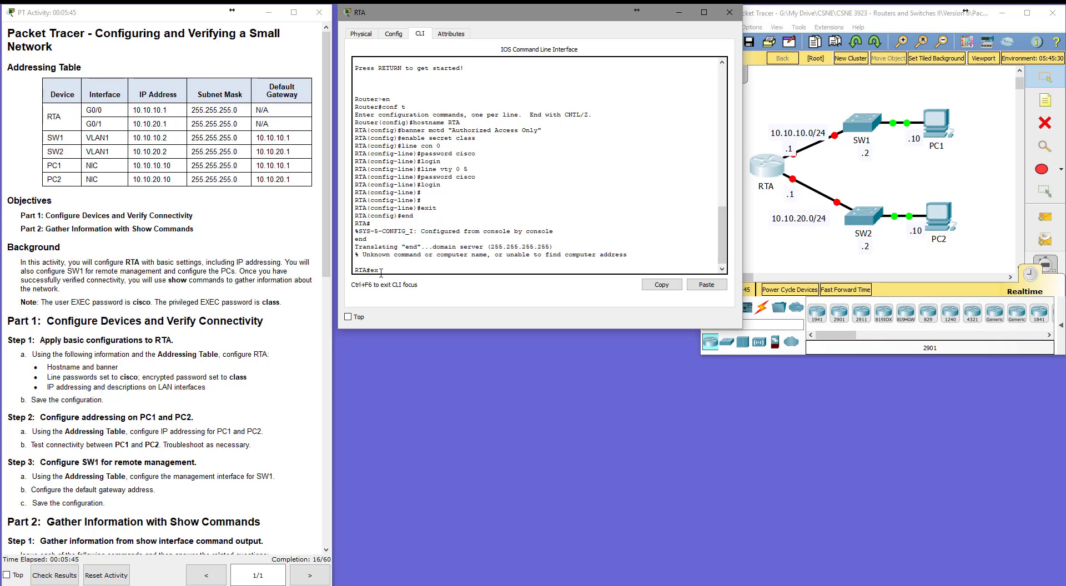
type("it")
key("Return")
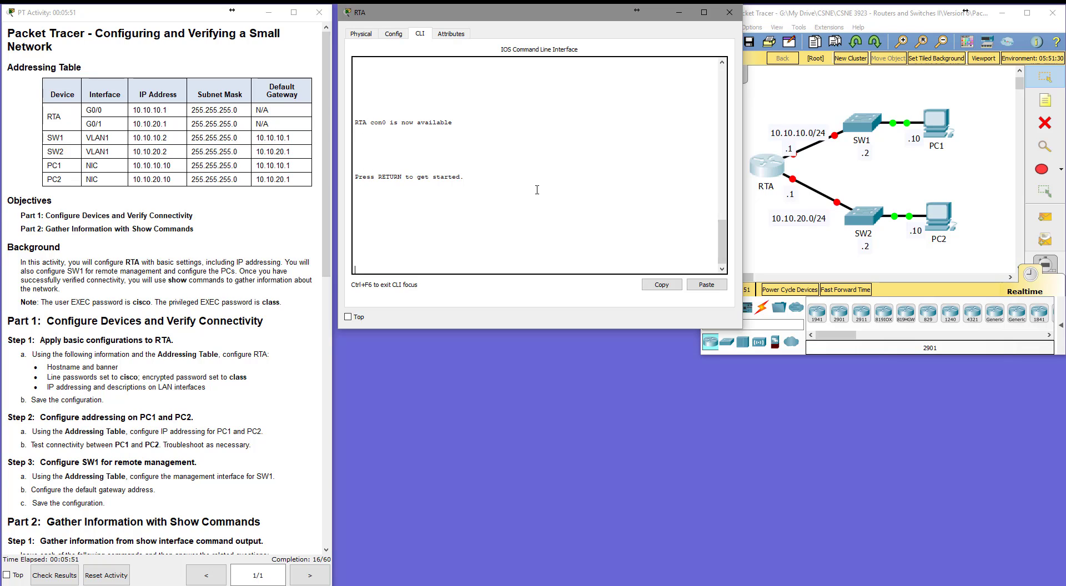
Reopen the console session, check the login banner text, and log in with the console line password.
key("Return")
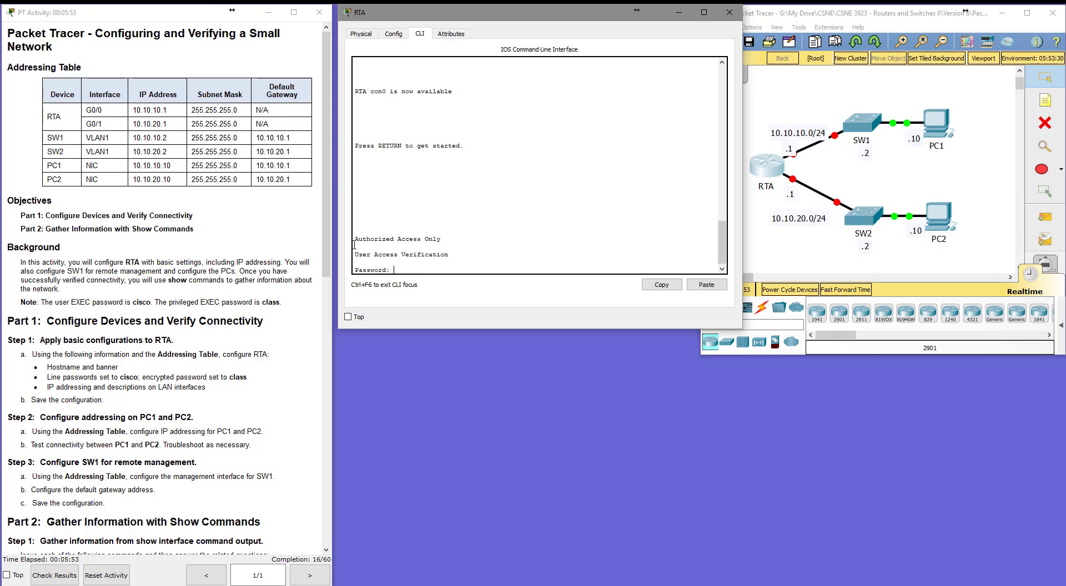
left_click_drag(354, 245, 442, 245)
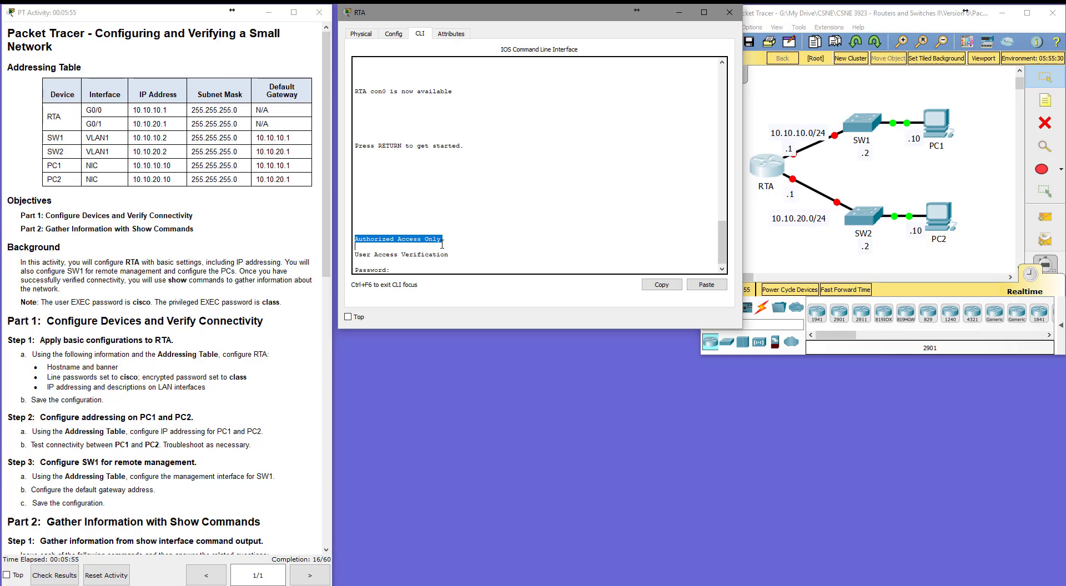
left_click(414, 268)
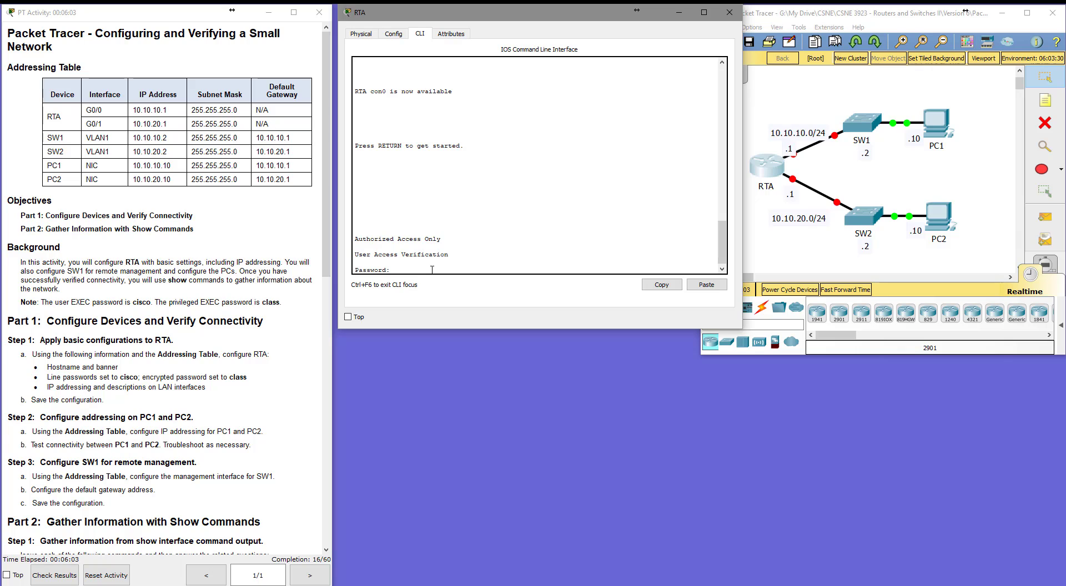
key("Return")
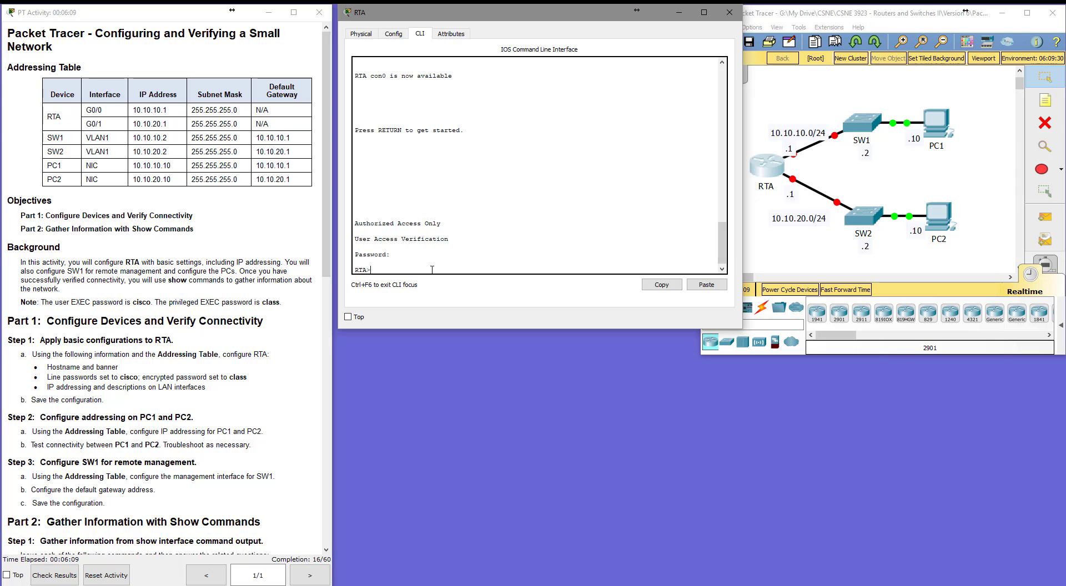
Enter privileged EXEC mode using the enable secret password.
type("enable")
key("Return")
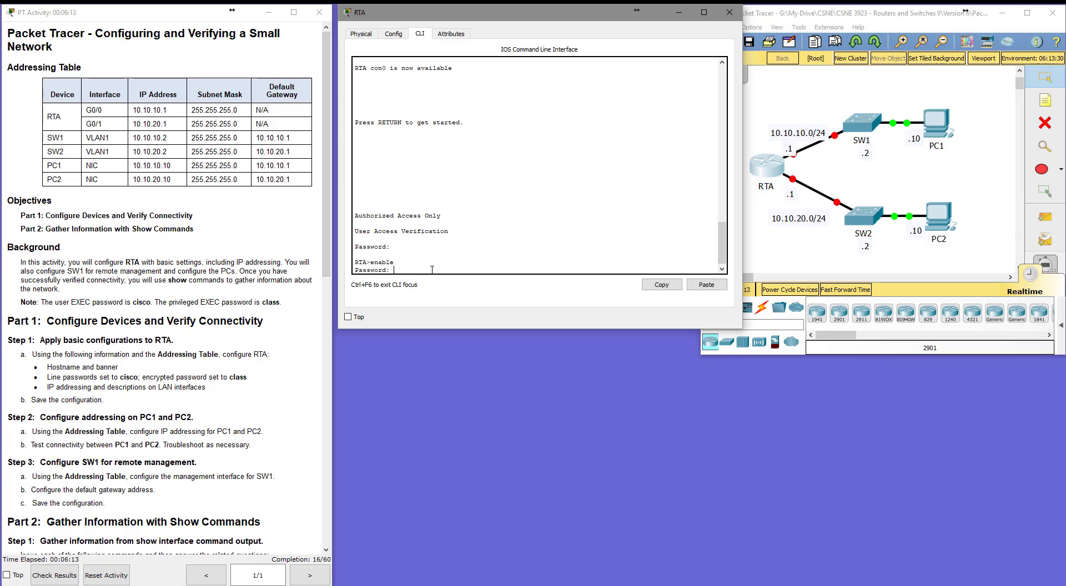
key("Return")
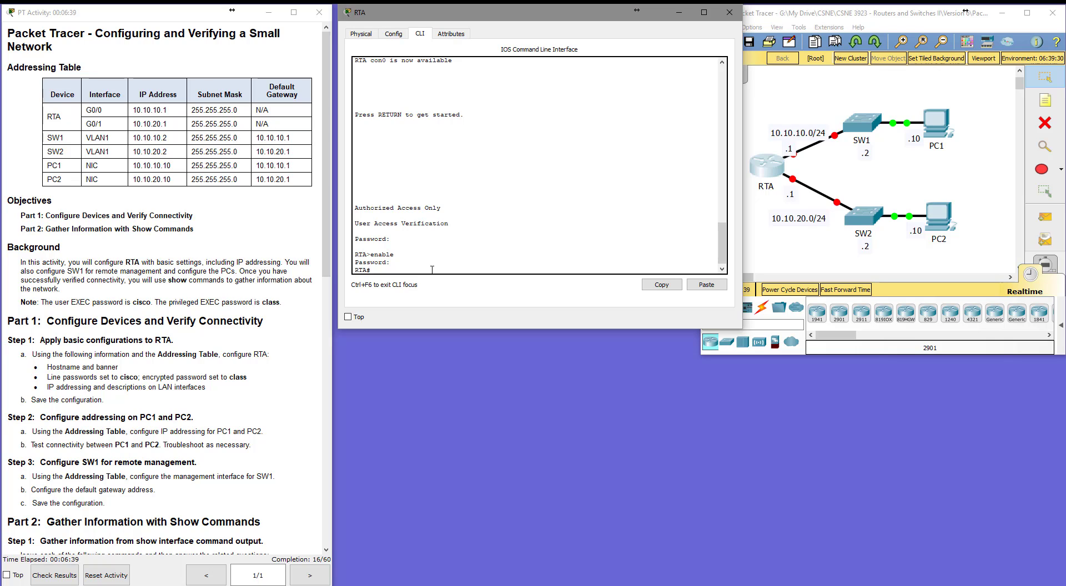
Enter global configuration and assign interface G0/0 the IP address 10.10.10.1 with mask 255.255.255.0.
type("conf t")
key("Return")
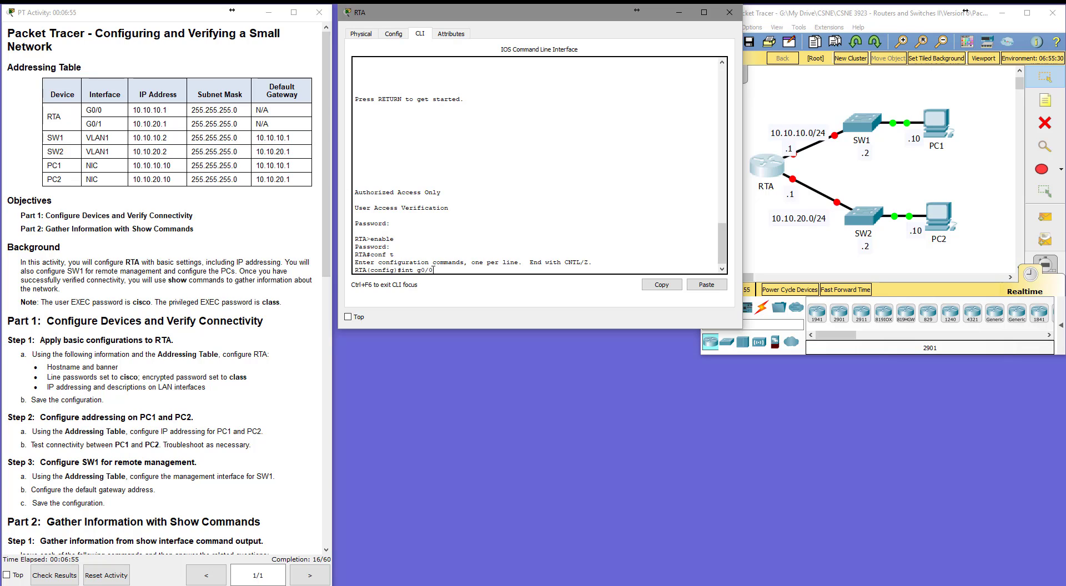
type("0")
key("Return")
type("ip address")
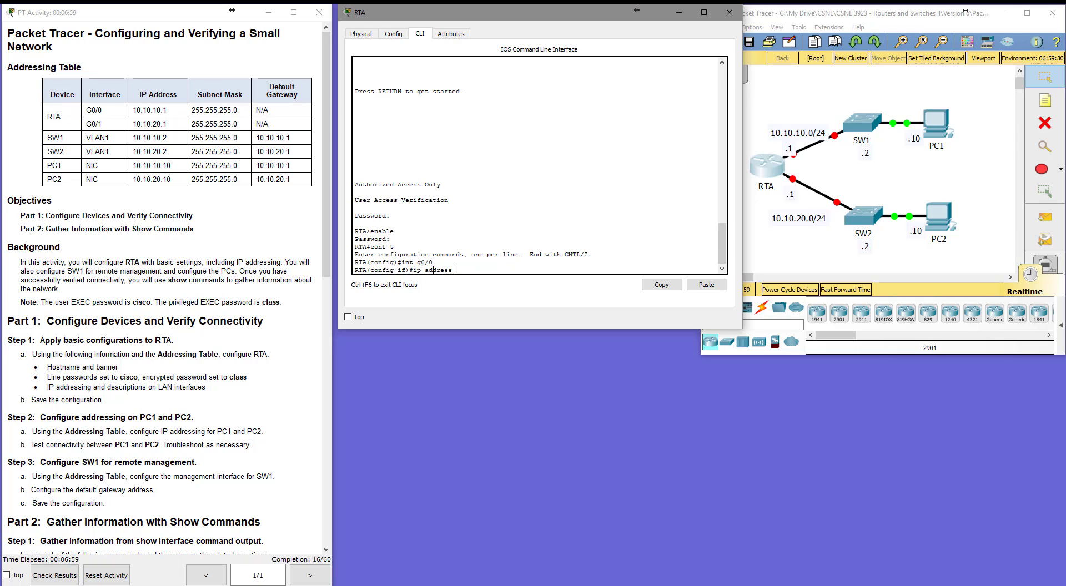
type(" 10.10.10.1 255.255.255.0")
key("Return")
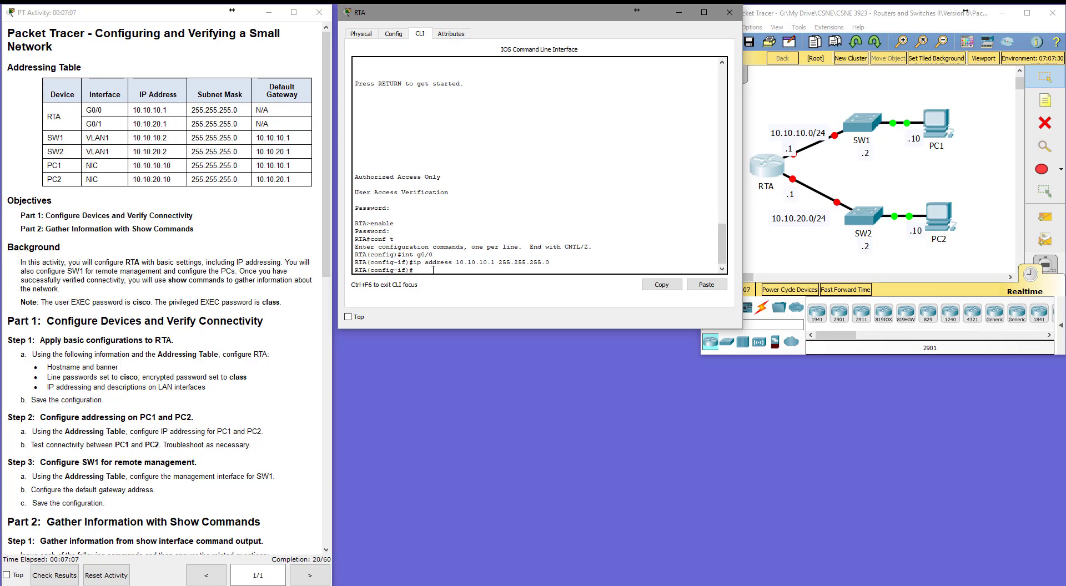
Enable interface G0/0 and give it the description "Link to SW1".
type("no shut")
key("Return")
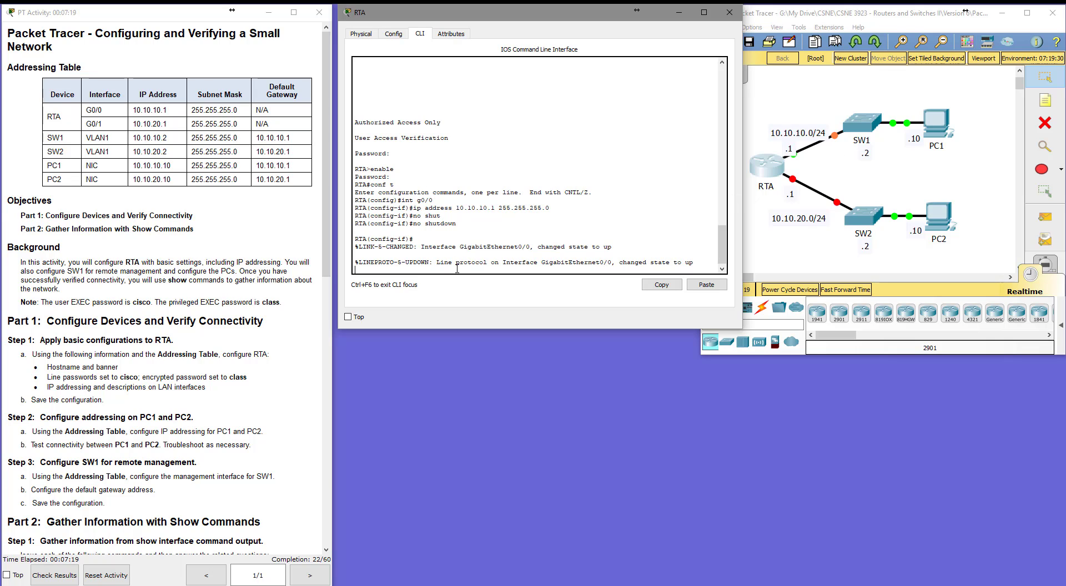
key("Return")
key("Return")
type("d")
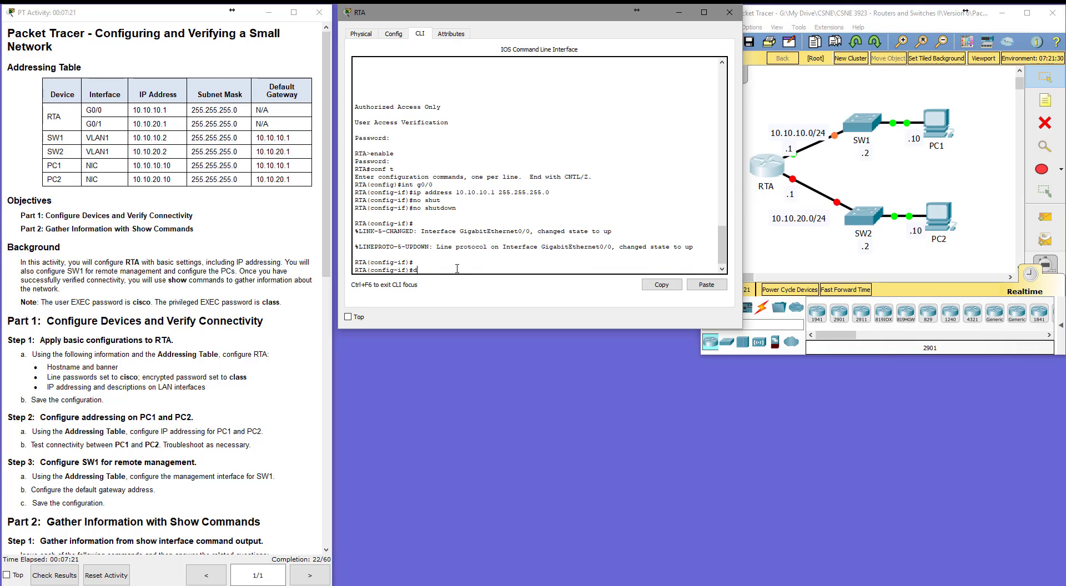
type("esc")
key("Tab")
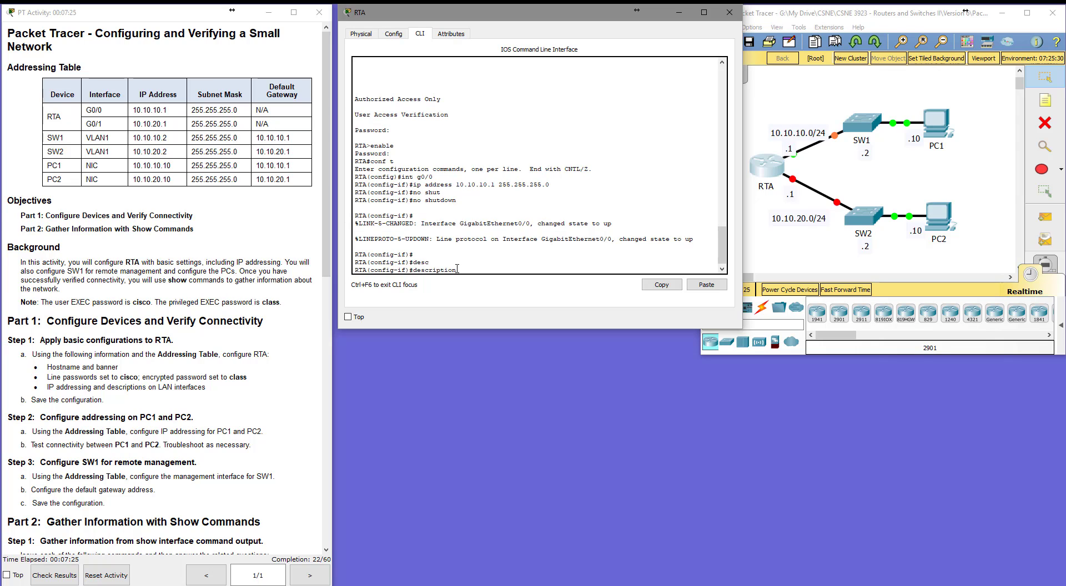
type("Link to SW1")
key("Return")
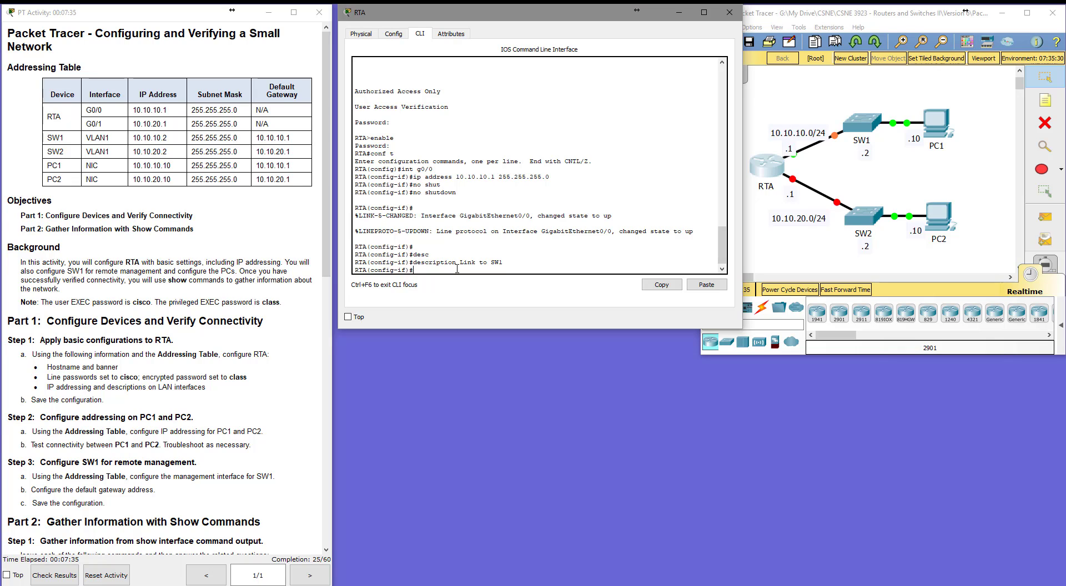
Select interface G0/1 and try to assign it the address 10.10.10.5 with mask 255.255.255.0.
type("int g0/1")
key("Return")
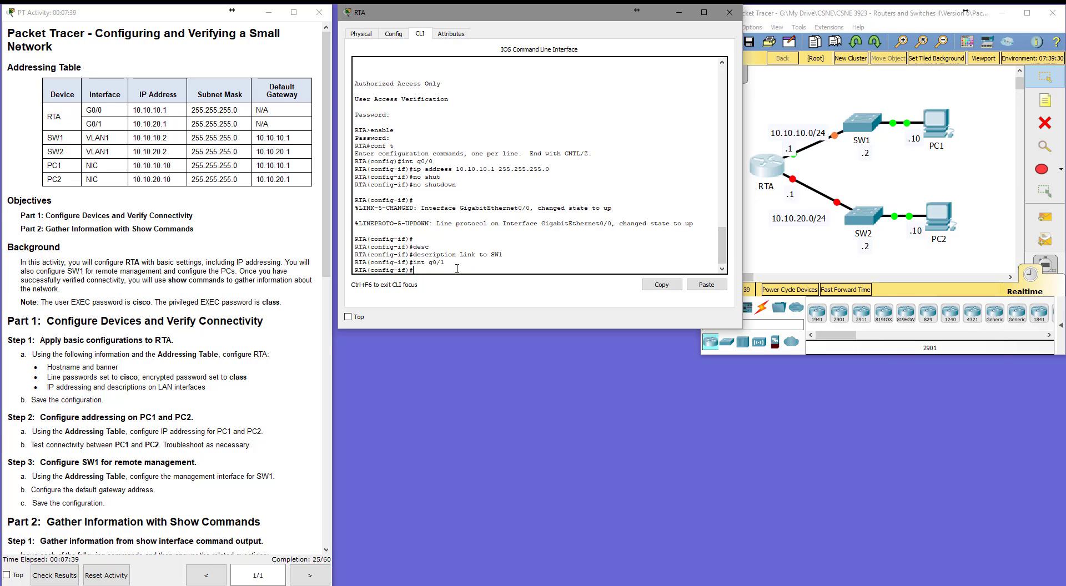
type("ip add")
type(" 10.10.")
type("265")
key("BackSpace")
type("5.255.255.0")
key("Return")
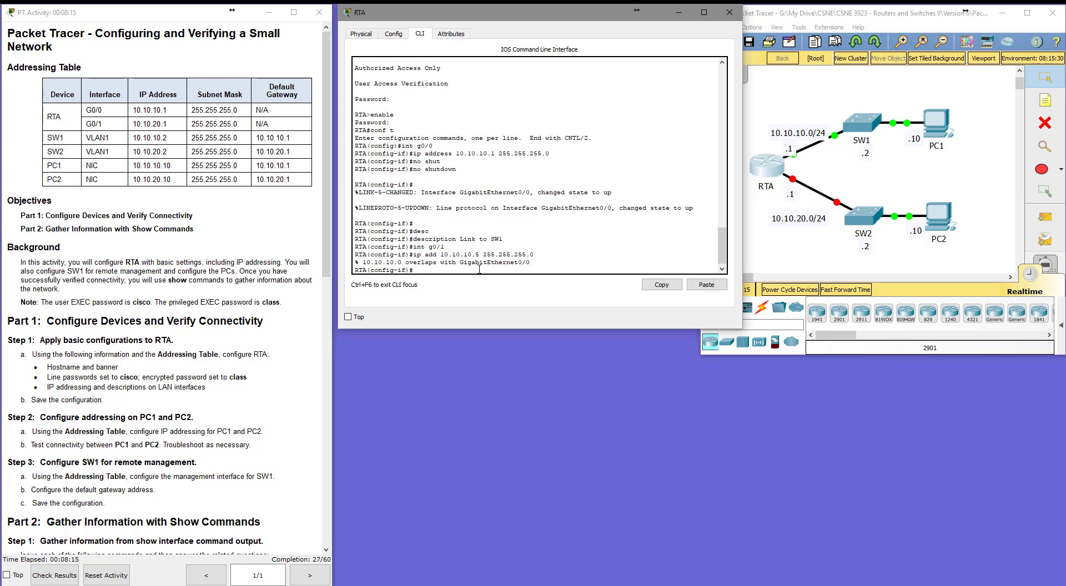
Assign interface G0/1 the IP address 10.10.20.1 with mask 255.255.255.0.
key("Up")
key("BackSpace")
key("BackSpace")
key("BackSpace")
key("BackSpace")
type("20.1")
key("Return")
Enable interface G0/1 and give it the description "Link to SW2".
type("no")
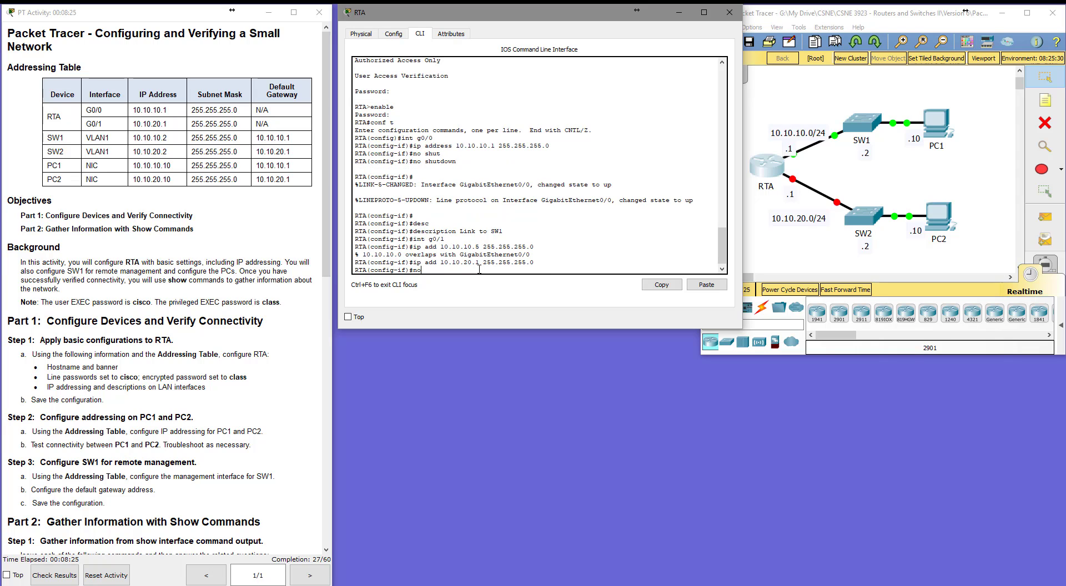
type(" shut")
key("Return")
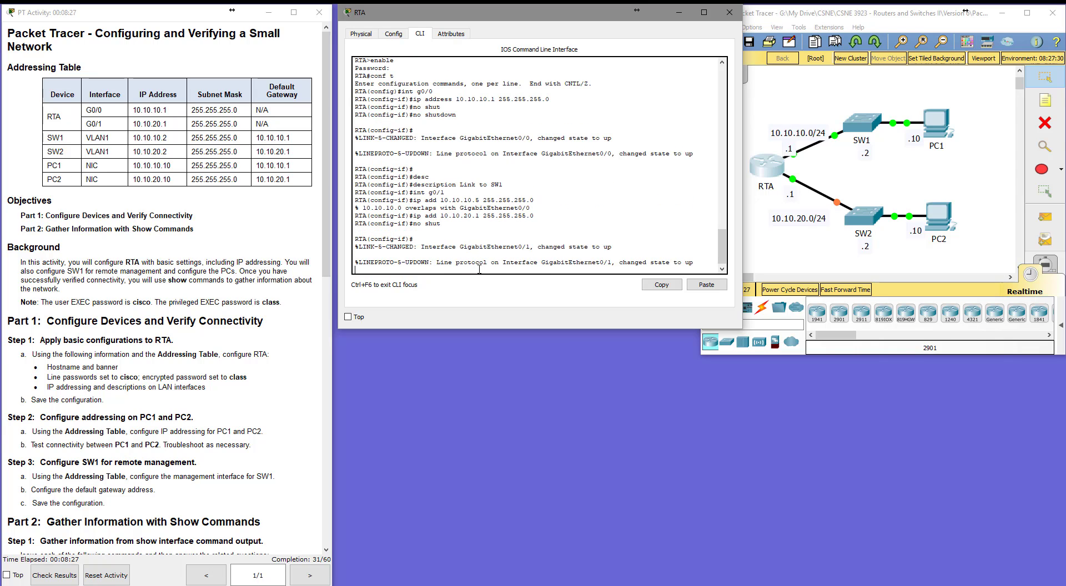
type("desc Link to SW2")
key("Return")
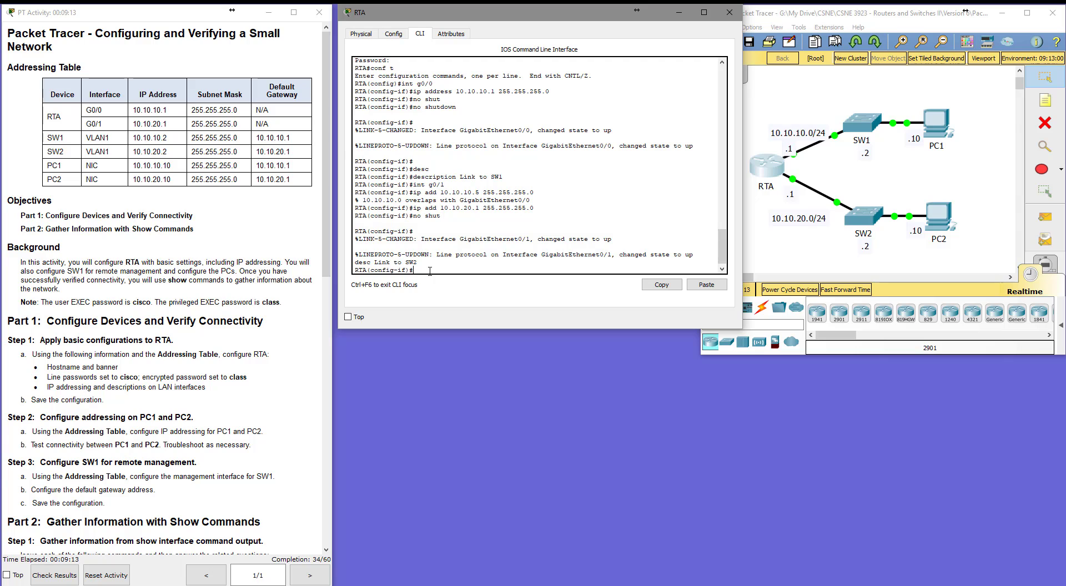
Leave configuration mode and save the running configuration to the startup-config.
type("exi")
key("Return")
type("exi")
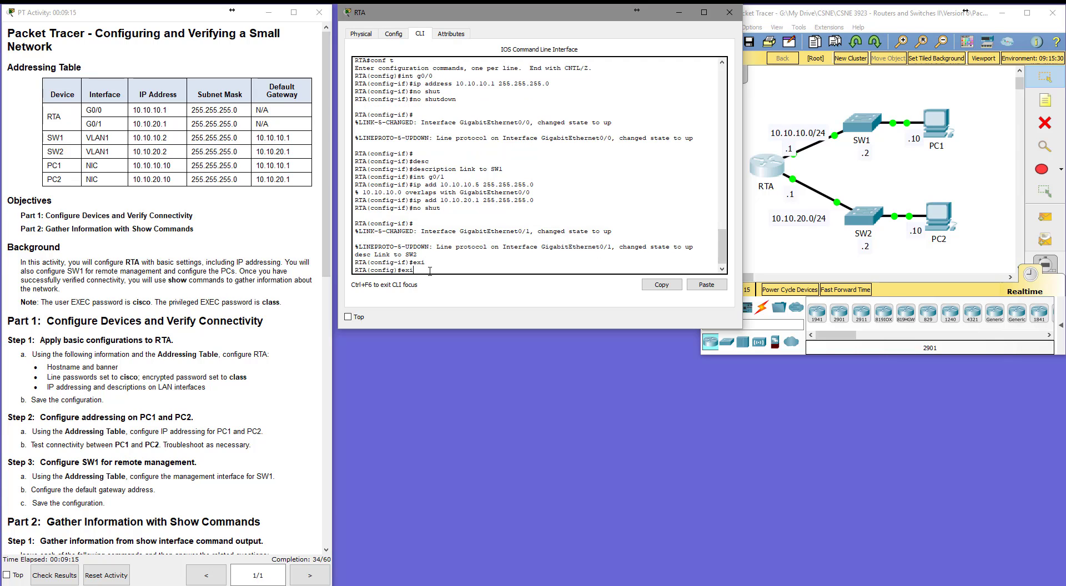
type("t")
key("Return")
type("cop")
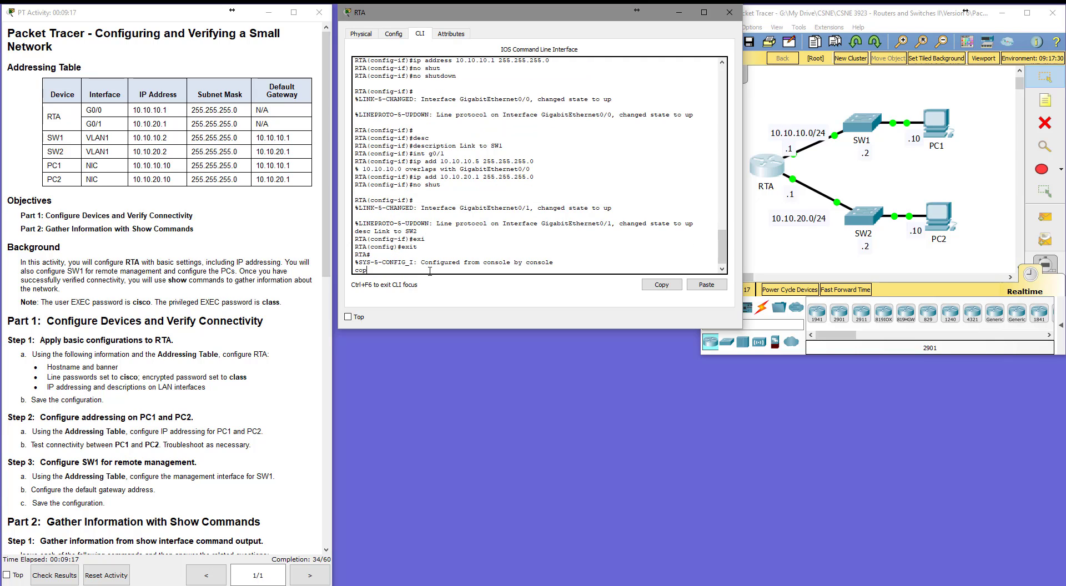
type("y run start")
key("Return")
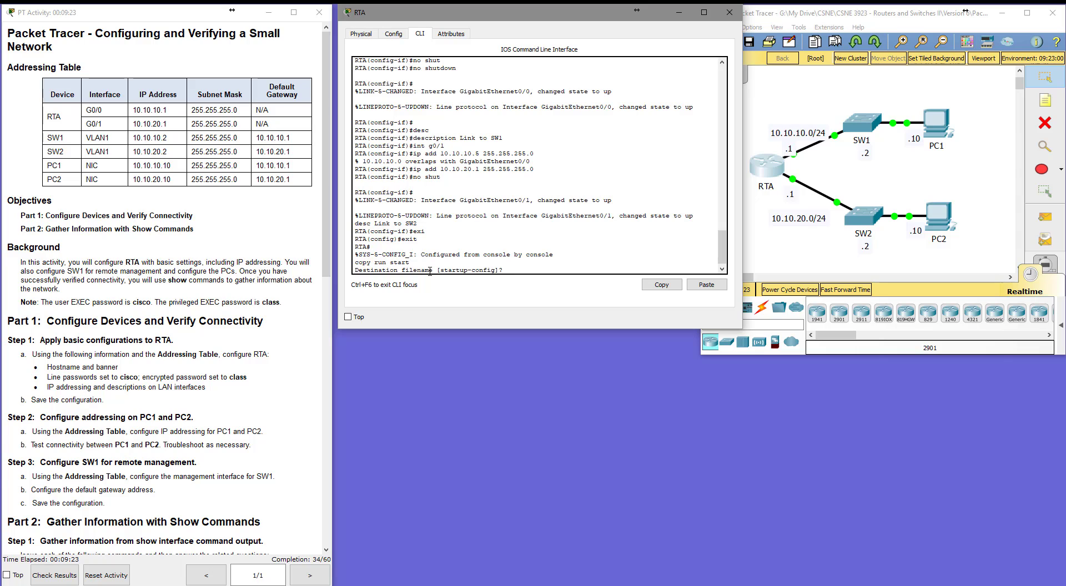
key("Return")
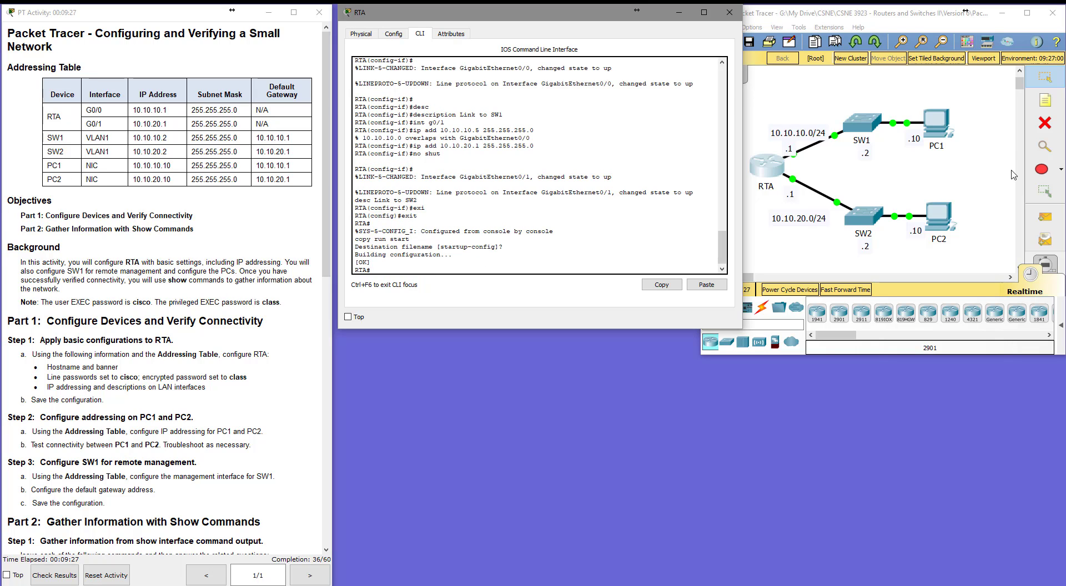
Configure PC1 with IP address 10.10.10.10, subnet mask 255.255.255.0 and default gateway 10.10.10.1.
left_click(949, 130)
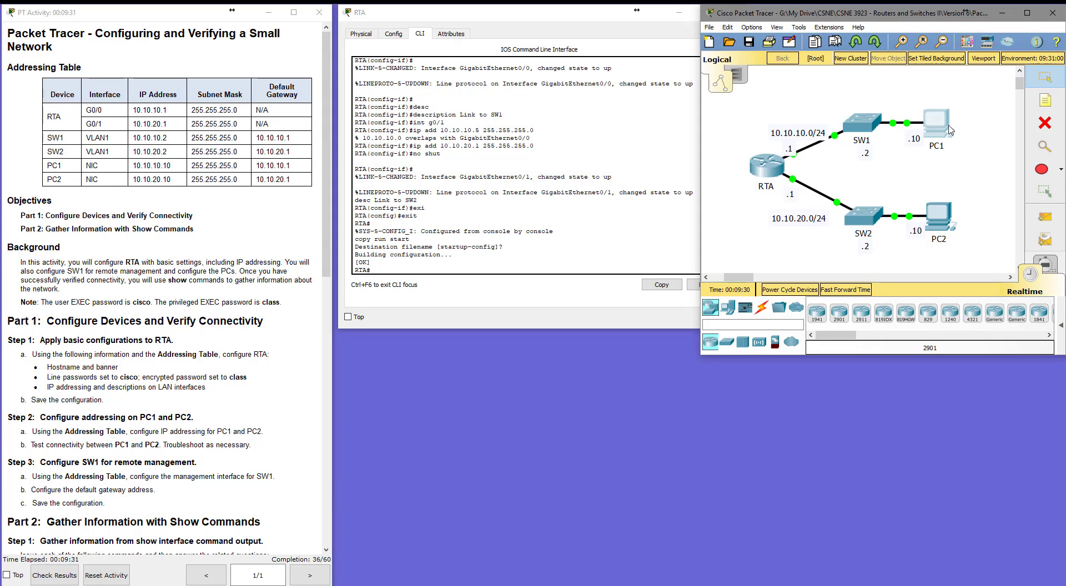
left_click(950, 130)
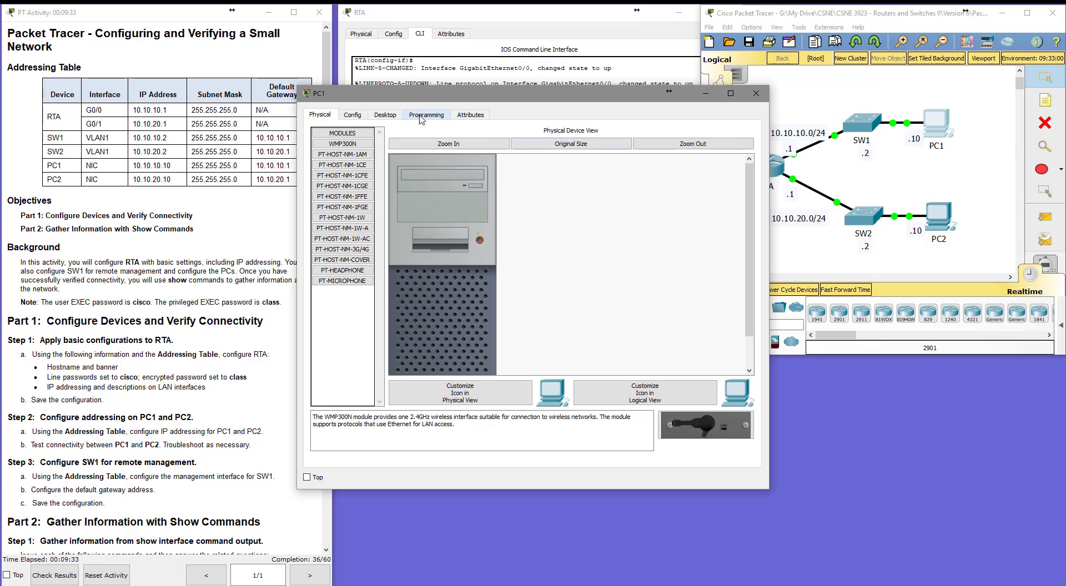
left_click(386, 115)
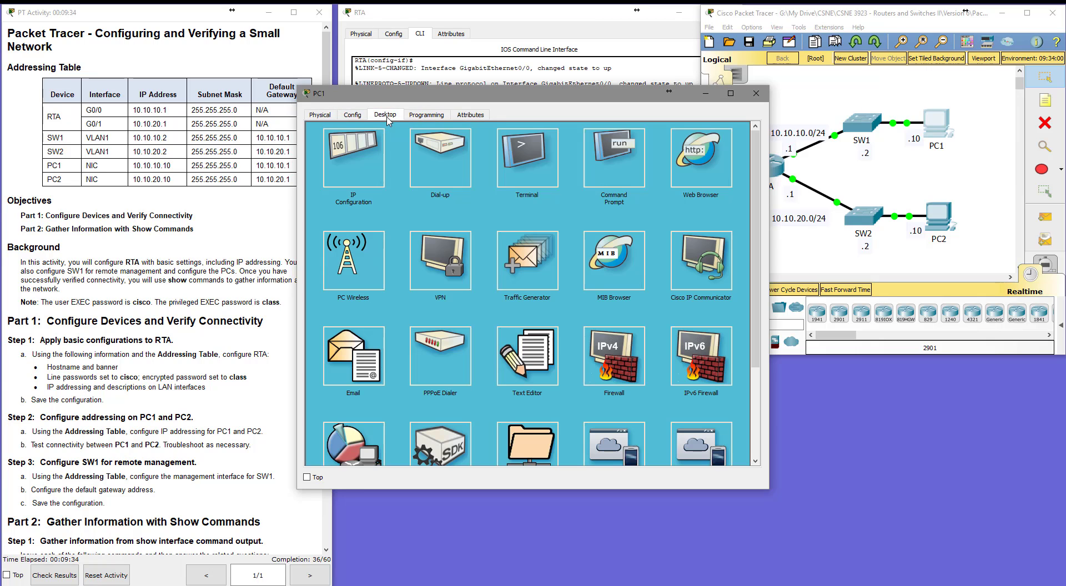
left_click(366, 166)
left_click(491, 179)
type("10")
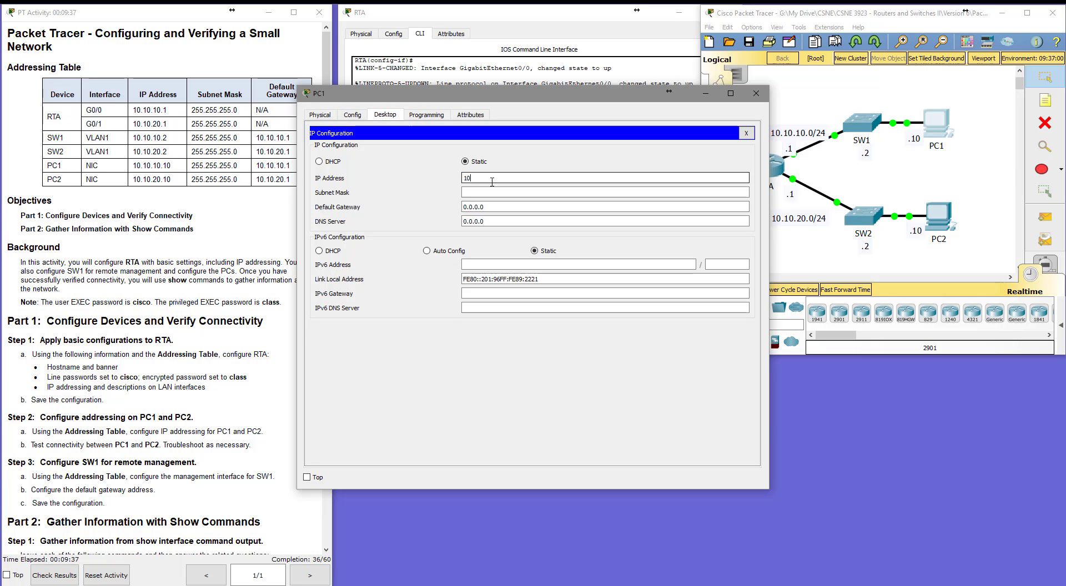
type(".10.10.10")
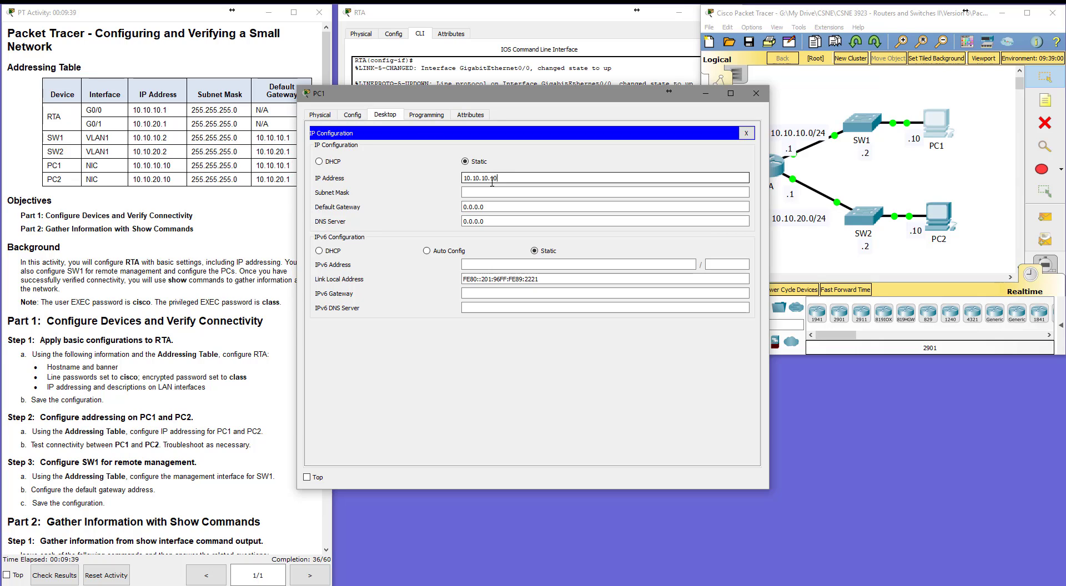
key("Tab")
type("25")
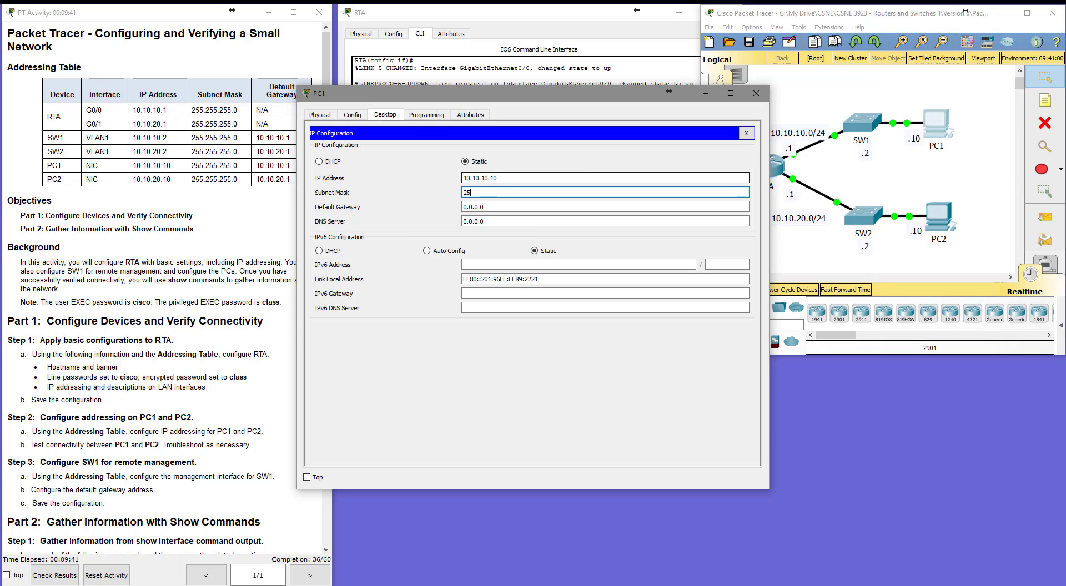
type("5.255.255.0")
key("Tab")
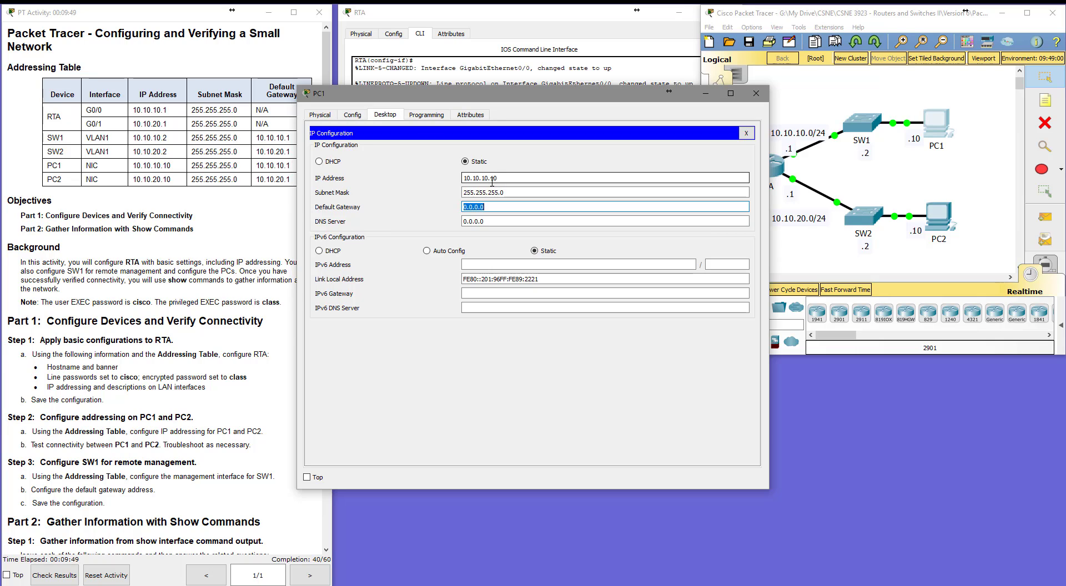
type("10.10.10.1")
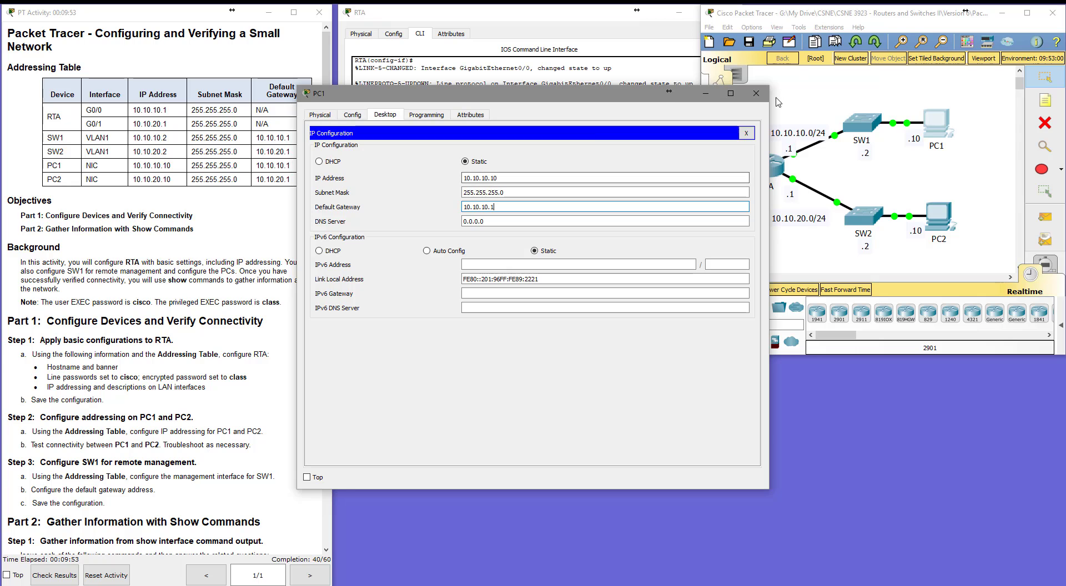
left_click(746, 133)
Configure PC2 with IP address 10.10.20.10, subnet mask 255.255.255.0 and default gateway 10.10.20.1.
left_click_drag(577, 87, 760, 246)
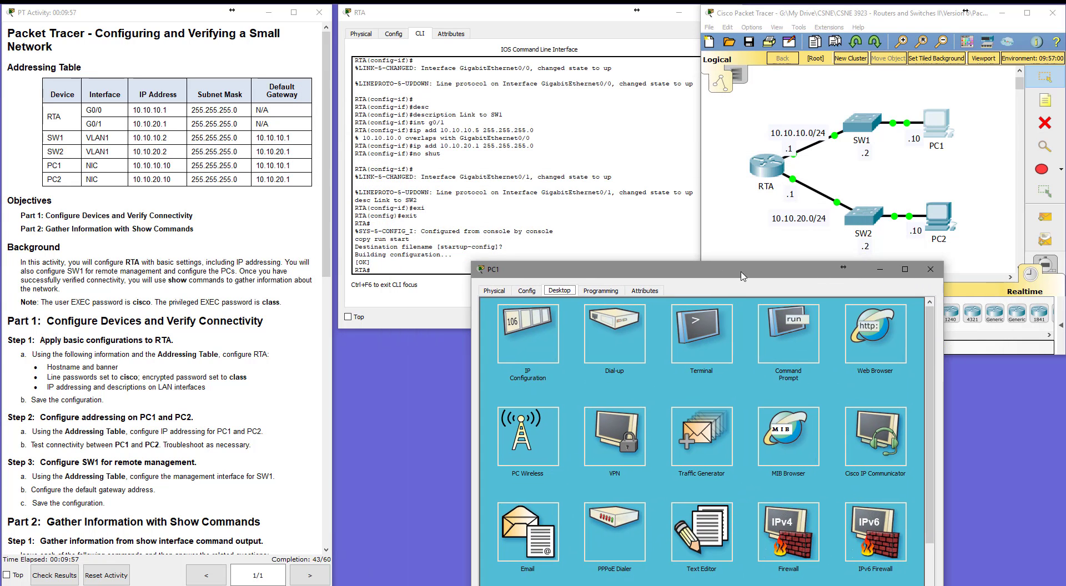
left_click(942, 223)
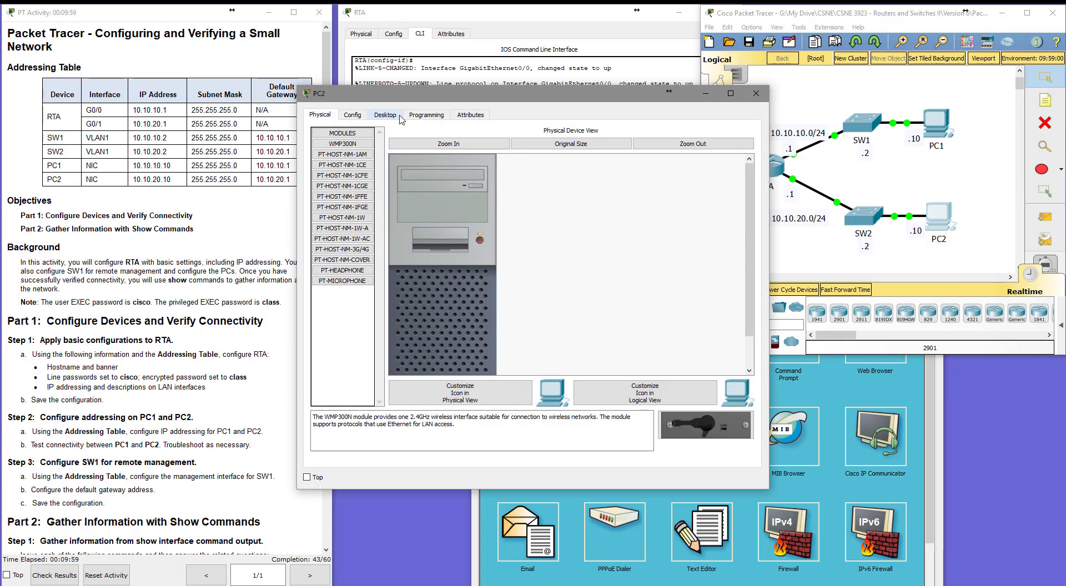
left_click(382, 118)
left_click(353, 158)
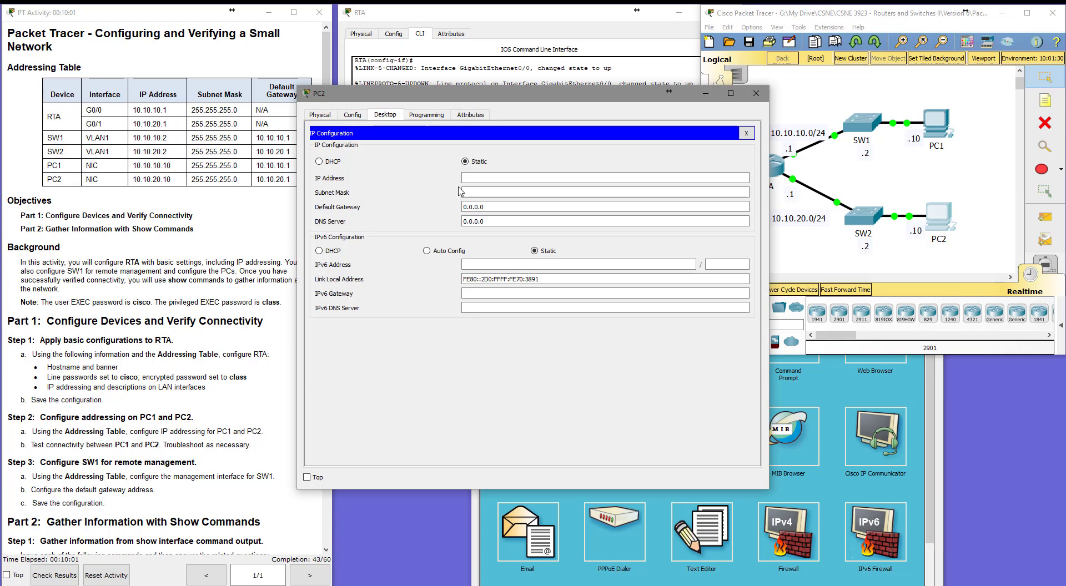
left_click(464, 178)
type("10.10")
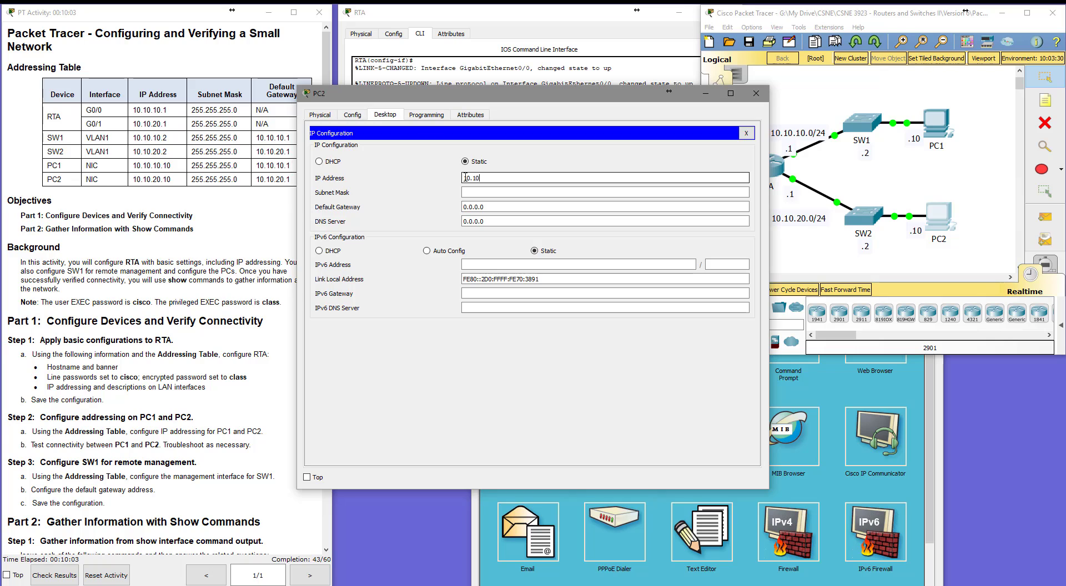
type(".20.10")
key("Tab")
type("255.255.255.0")
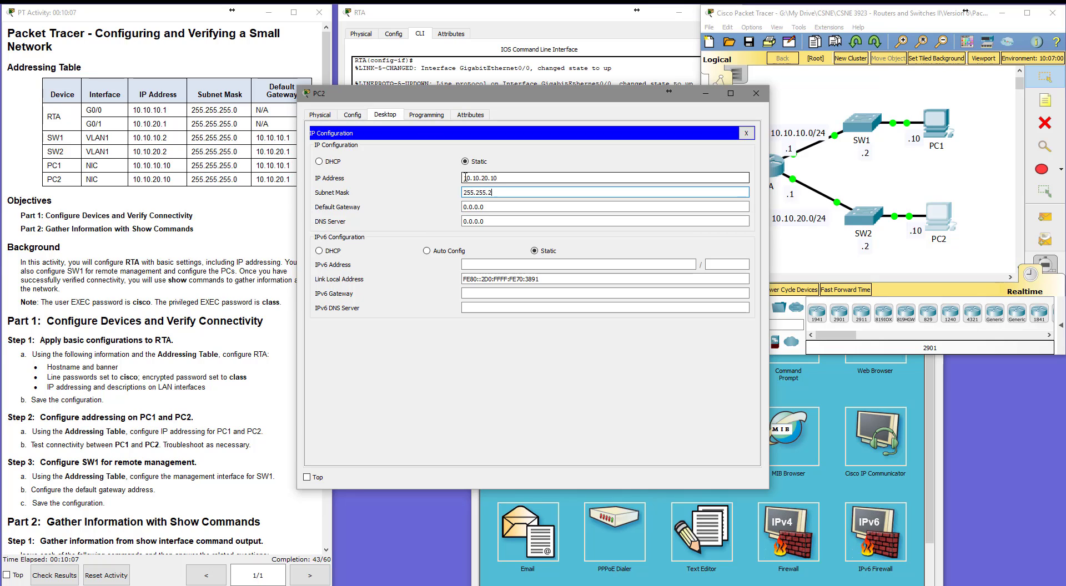
key("Tab")
type("10")
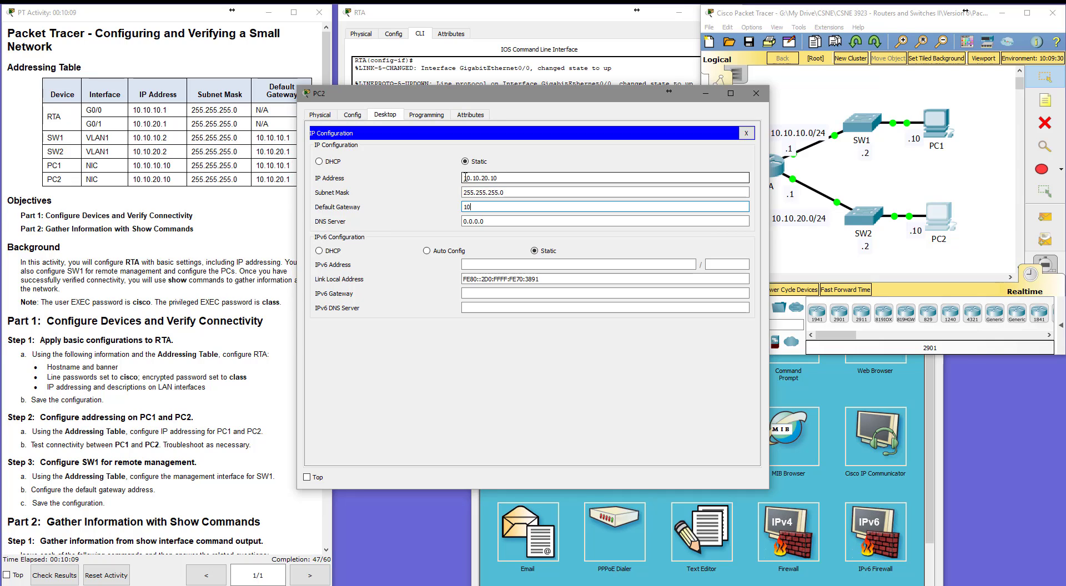
type(".10.20.1")
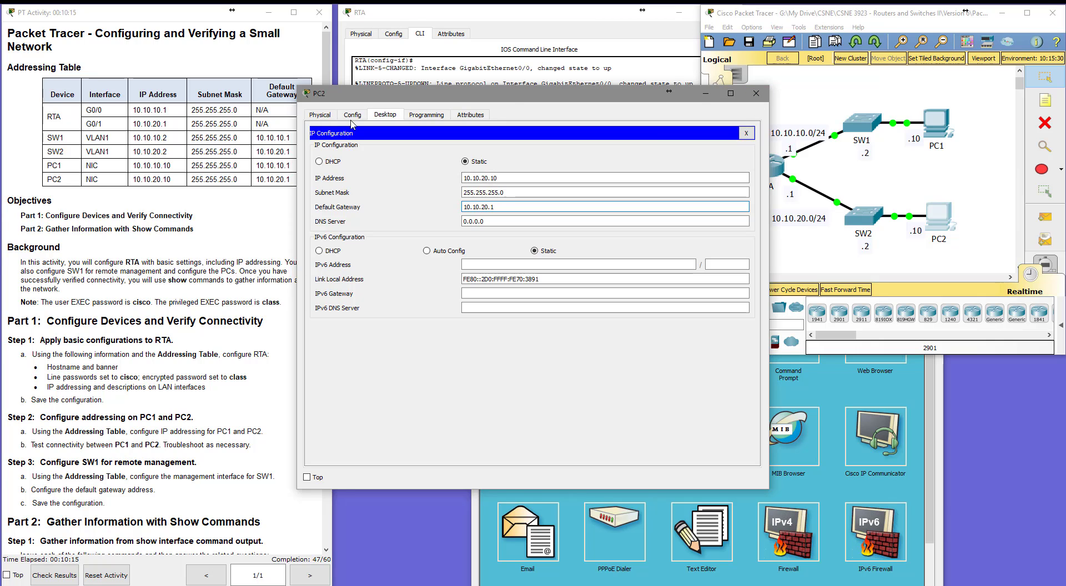
left_click(746, 133)
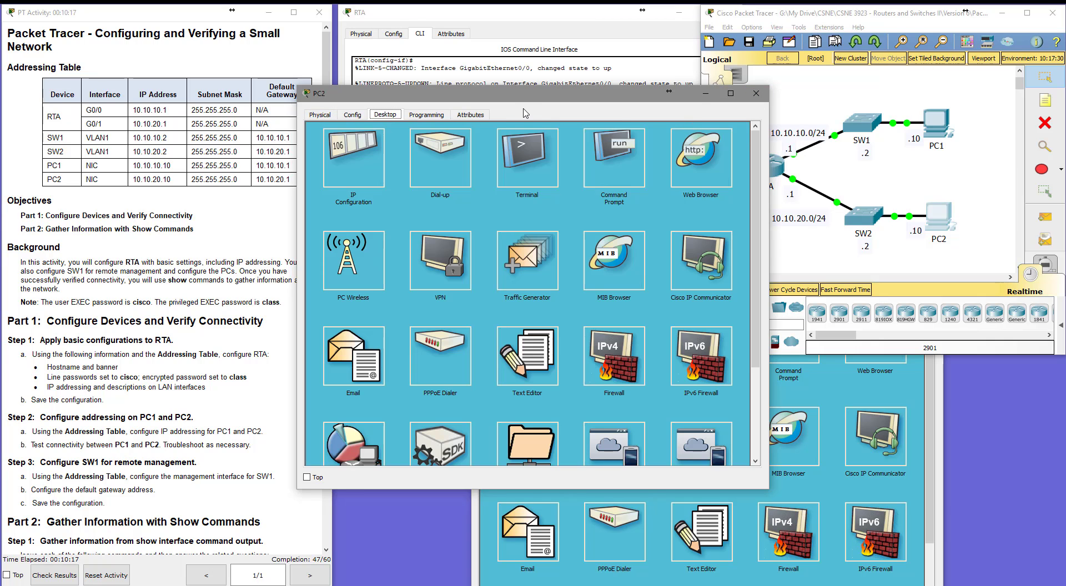
Open PC2's command prompt and ping its gateway 10.10.20.1.
left_click_drag(522, 102, 819, 235)
left_click(920, 301)
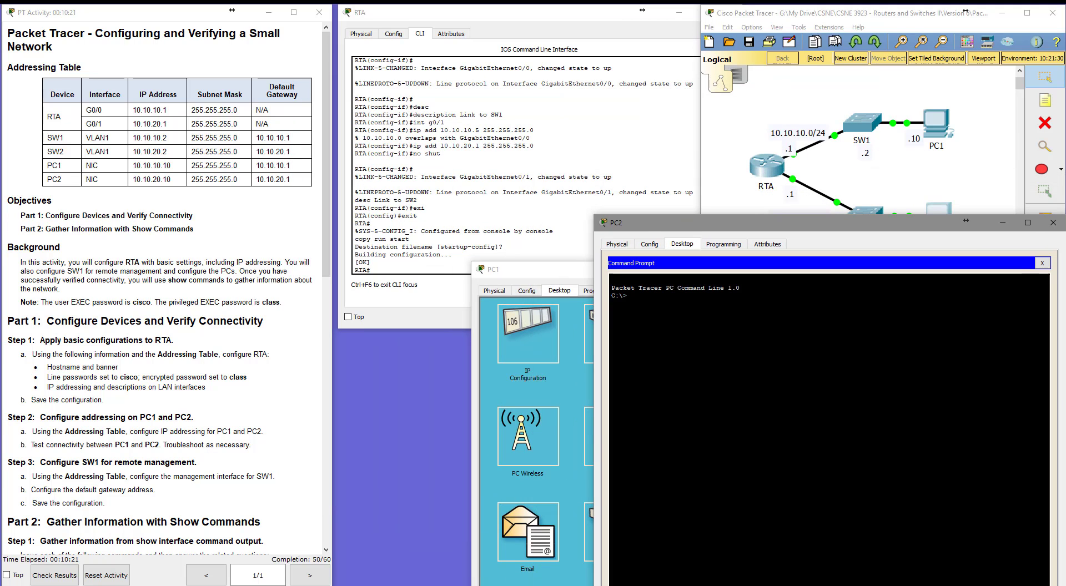
type("ping 10.1")
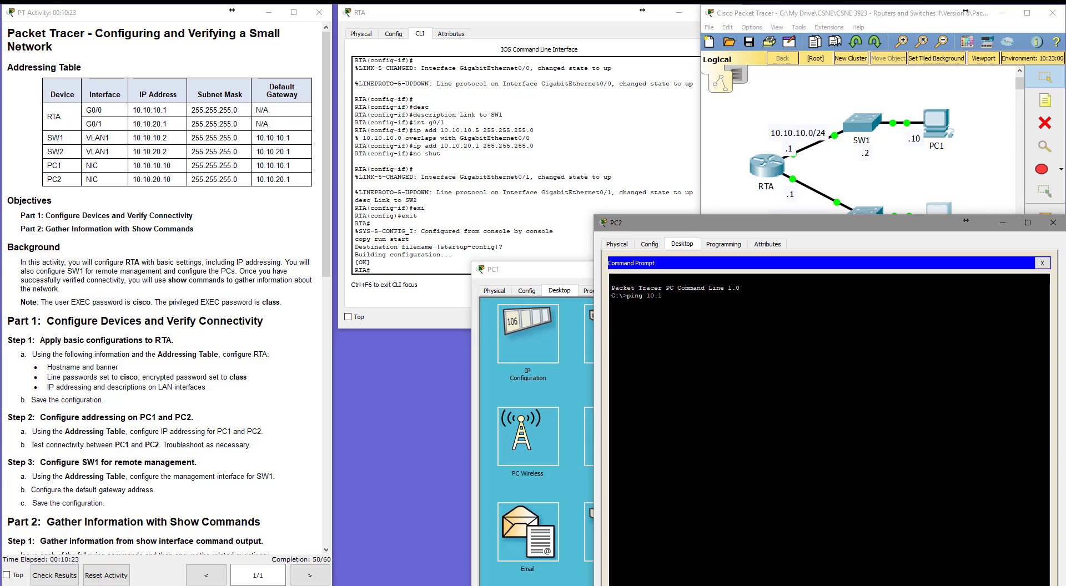
type("0.20.1")
key("Return")
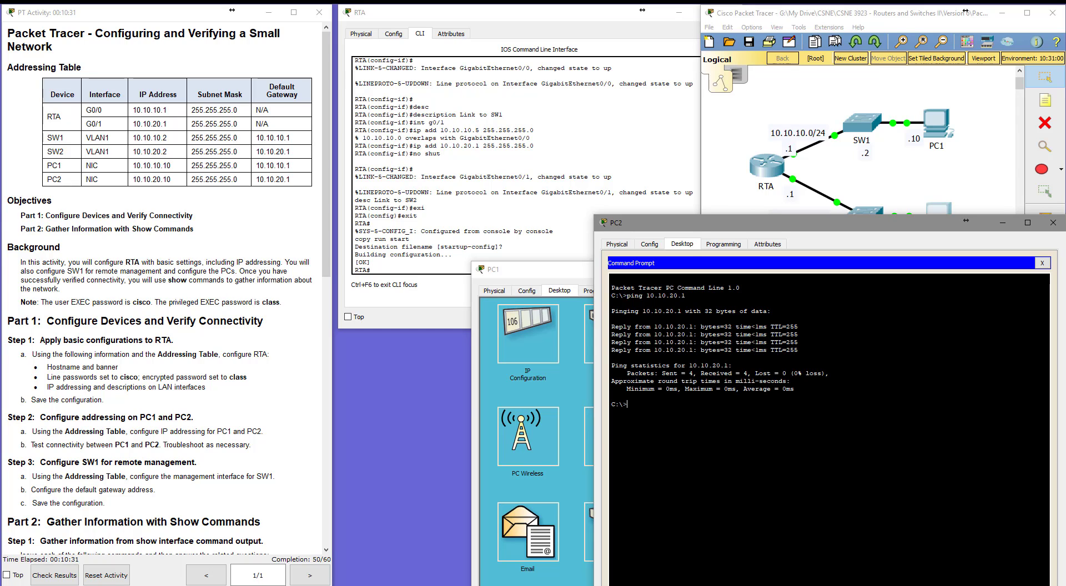
Ping PC1 at 10.10.10.10 from PC2 to test connectivity.
type("ping 10.10.10.10")
key("Return")
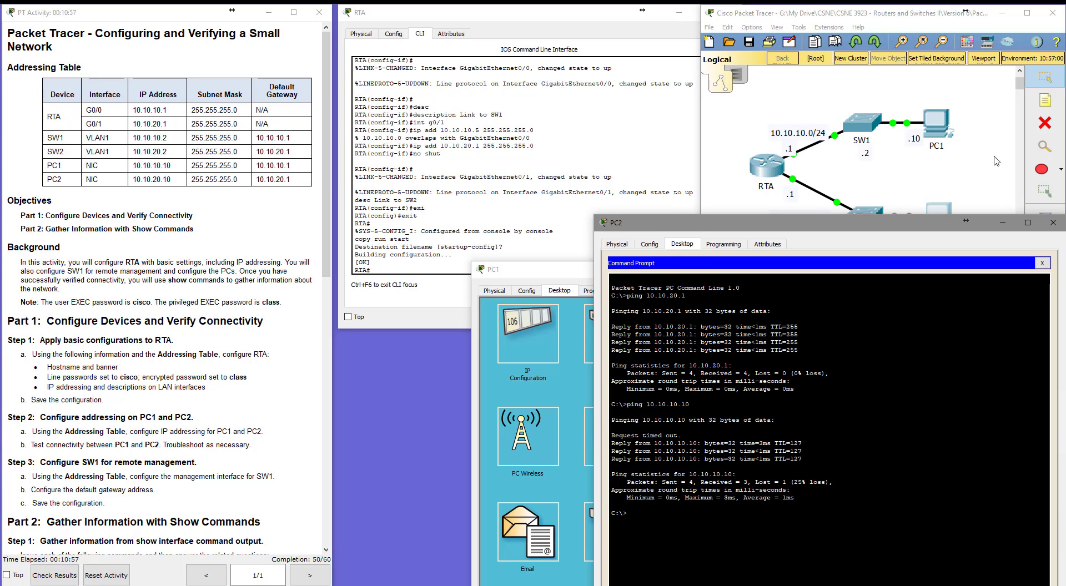
Open SW1's command line, log in and enter privileged EXEC mode with the enable password.
left_click(833, 15)
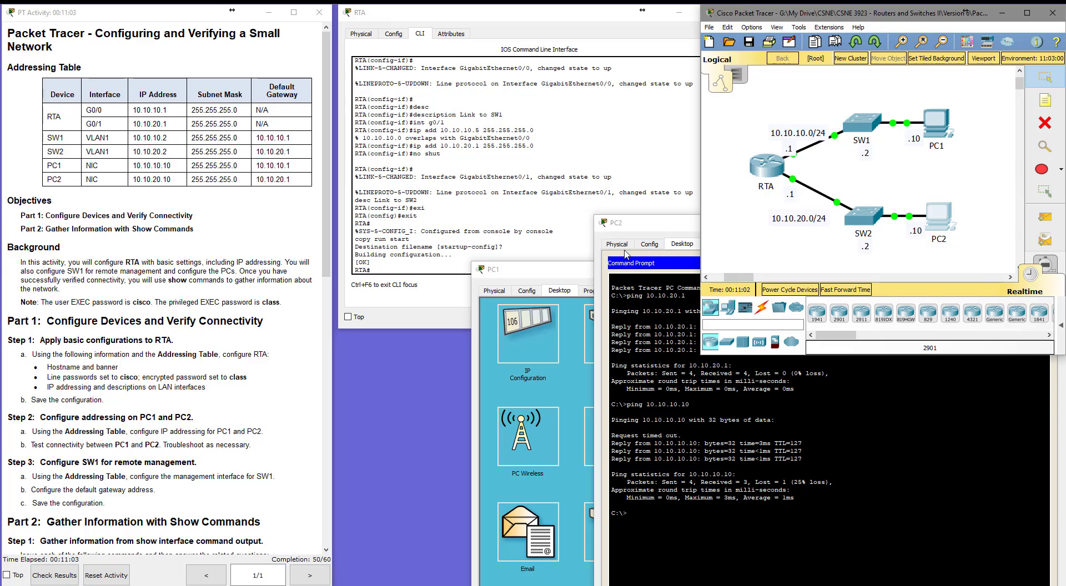
left_click(418, 265)
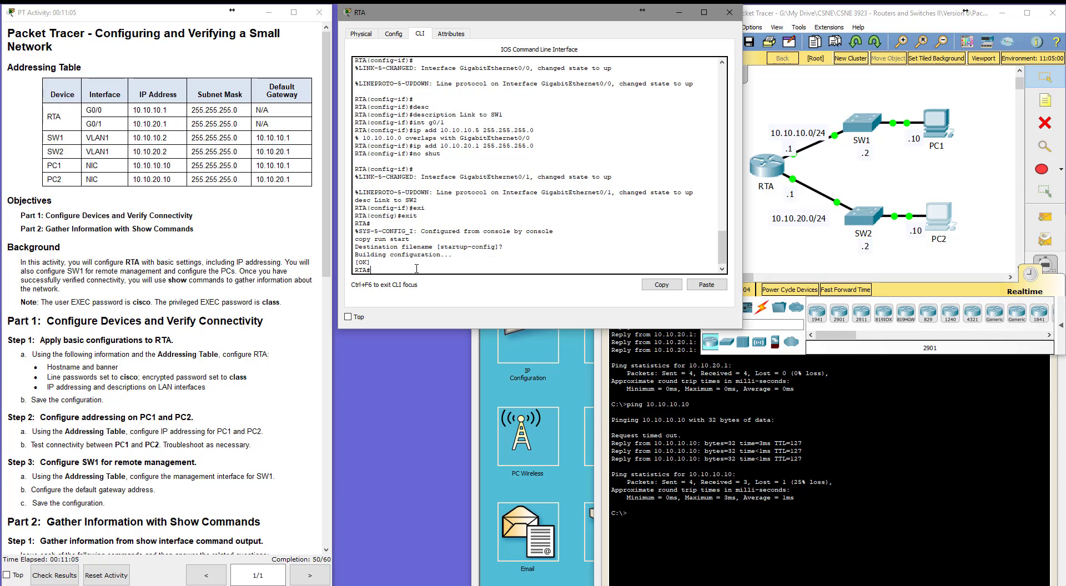
scroll(167, 399, "down", 3)
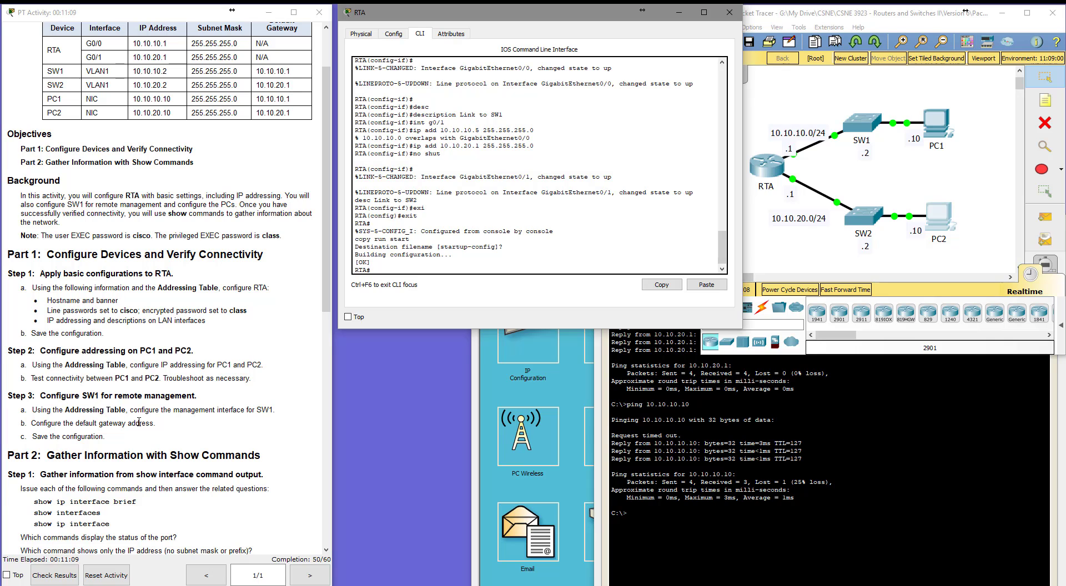
left_click(869, 130)
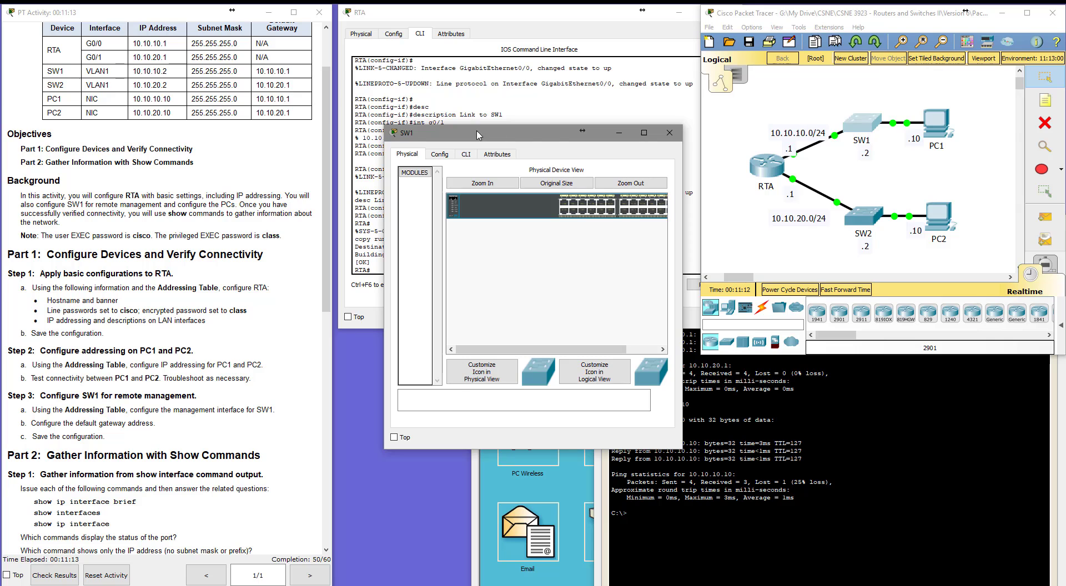
left_click(468, 155)
left_click_drag(464, 136, 418, 138)
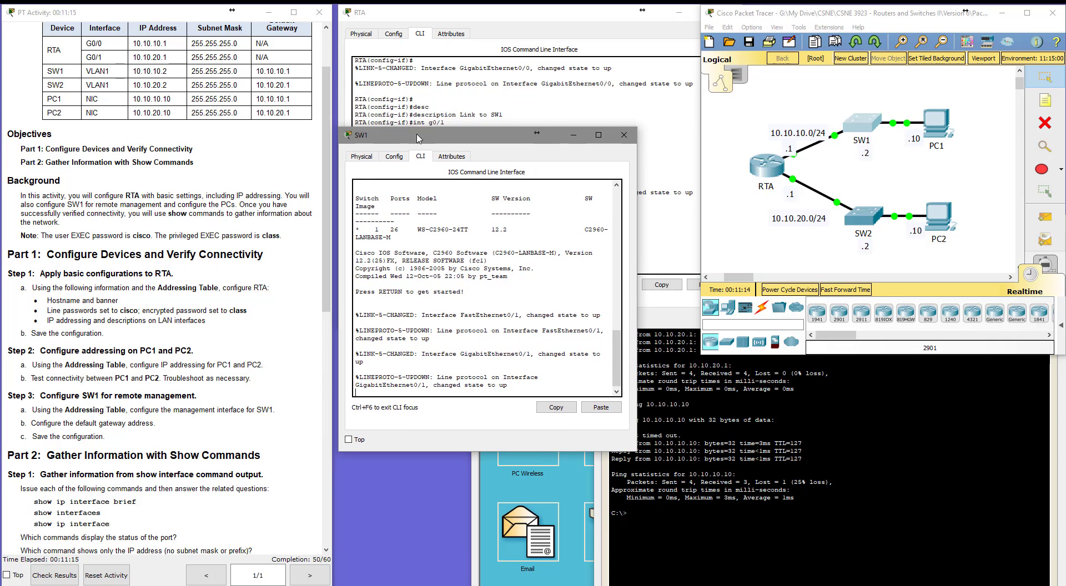
left_click_drag(636, 440, 763, 442)
key("Return")
key("Return")
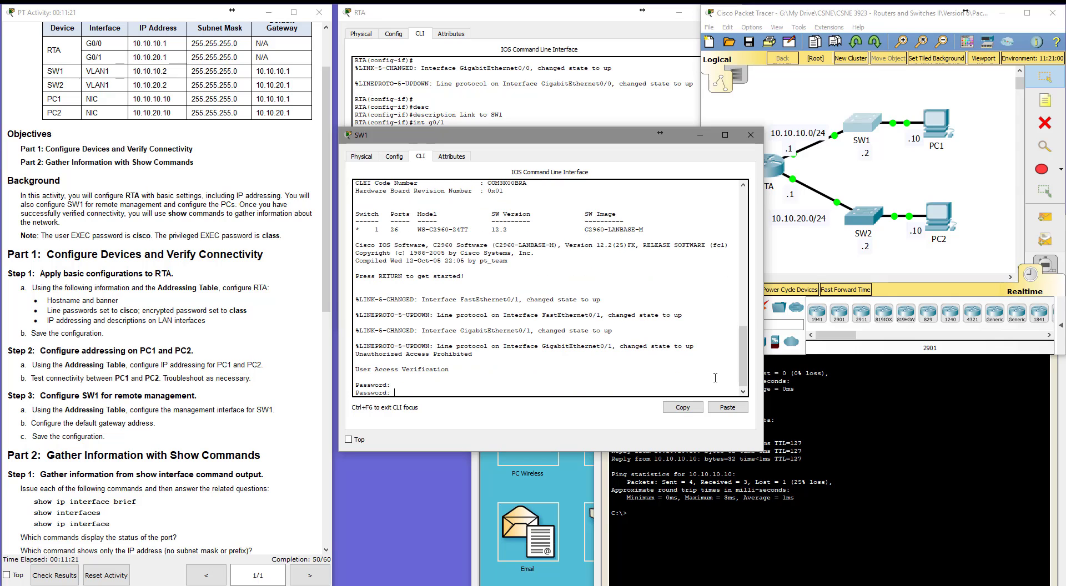
key("Return")
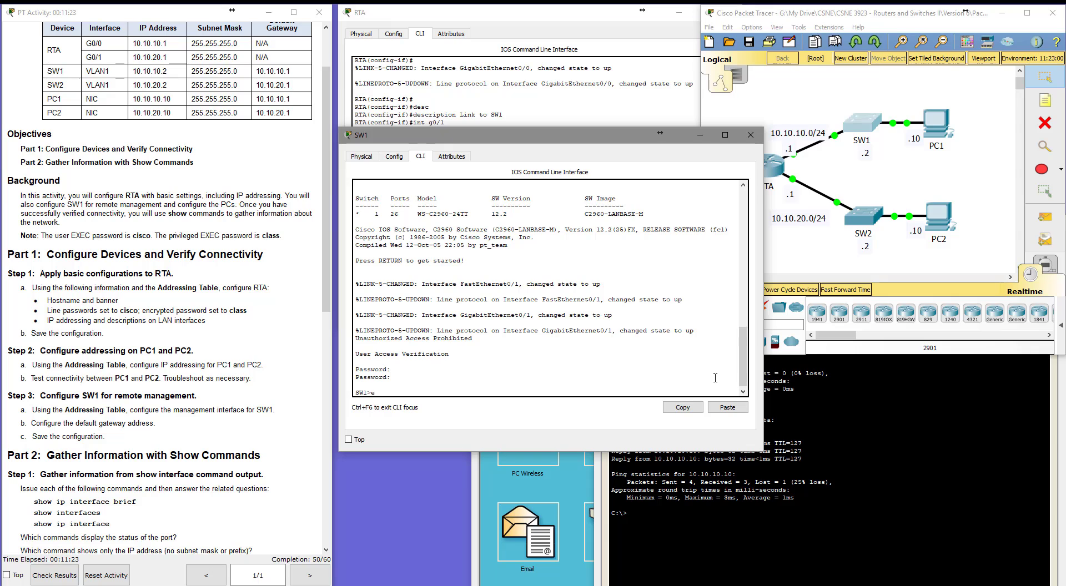
type("en")
key("Return")
key("Return")
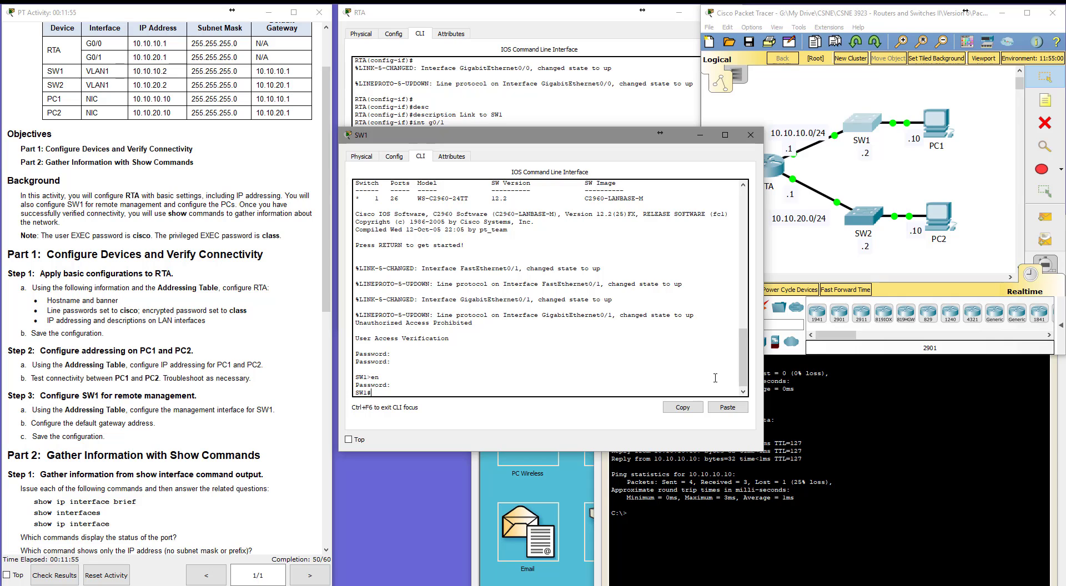
On SW1, assign VLAN1 the IP address 10.10.10.2 with mask 255.255.255.0 and enable the interface.
type("conf t")
key("Return")
type("int vlan1")
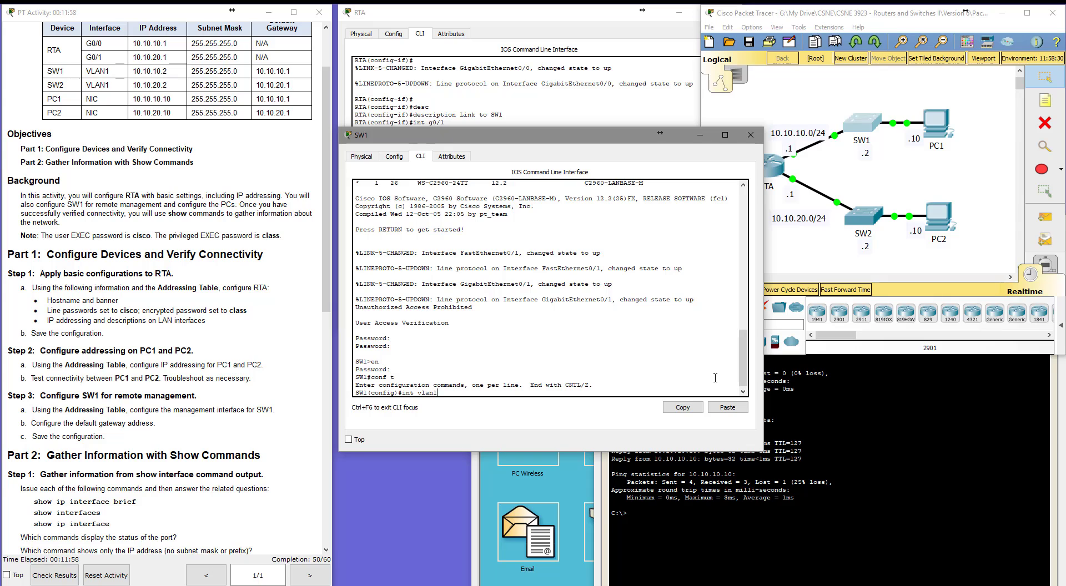
key("Return")
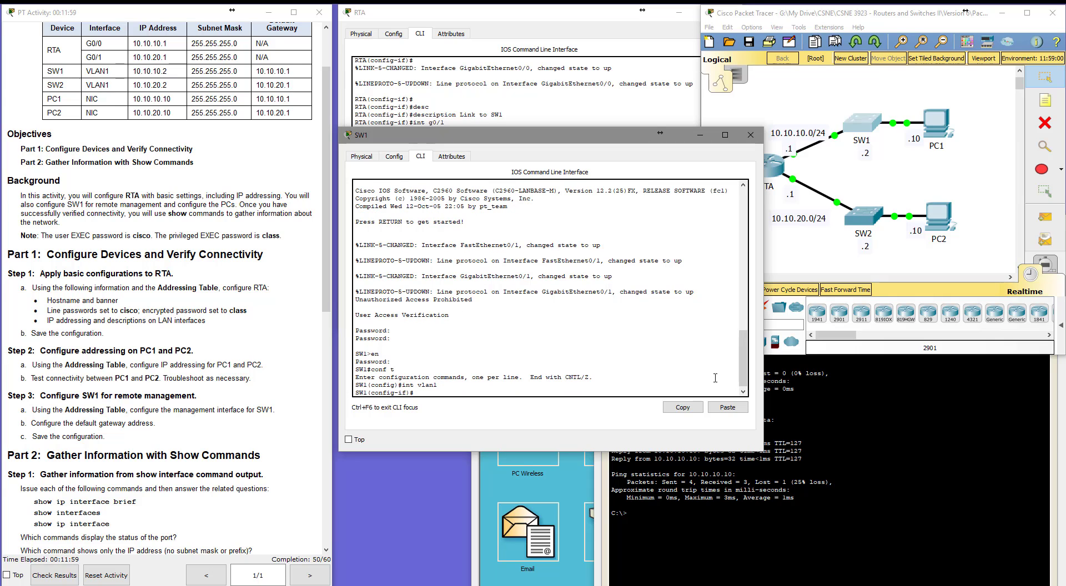
type("ip add 10.10.10.2 255.255.255.0")
key("Return")
type("no shut")
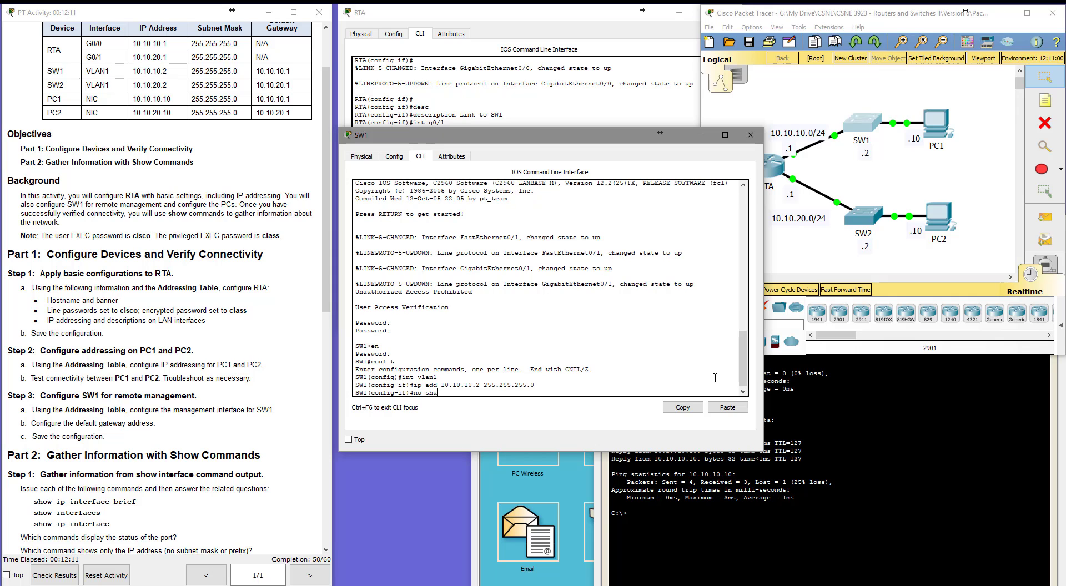
key("Return")
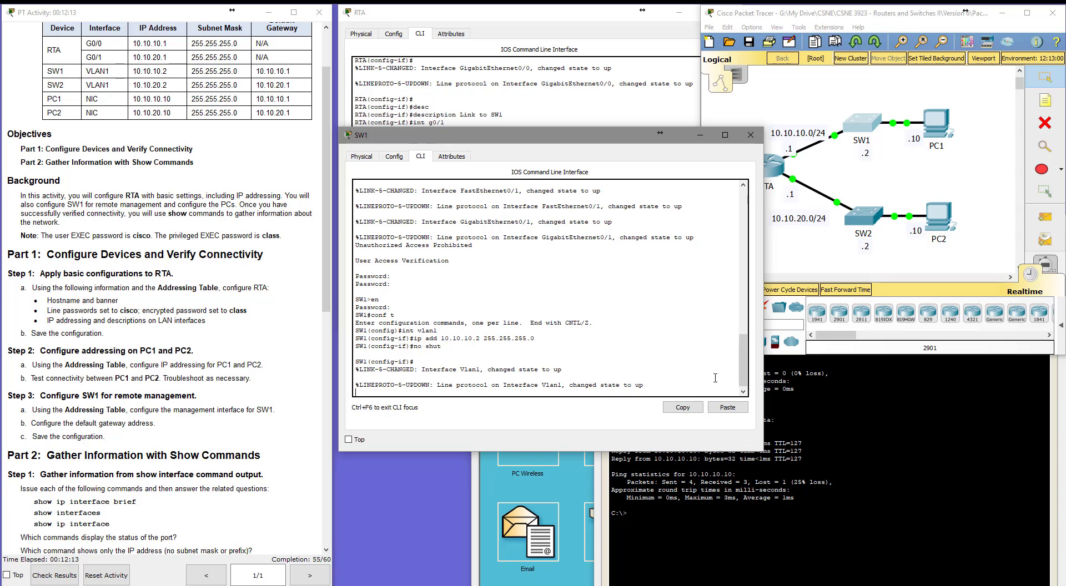
List the available interface configuration commands and return to global configuration mode.
key("Return")
key("Return")
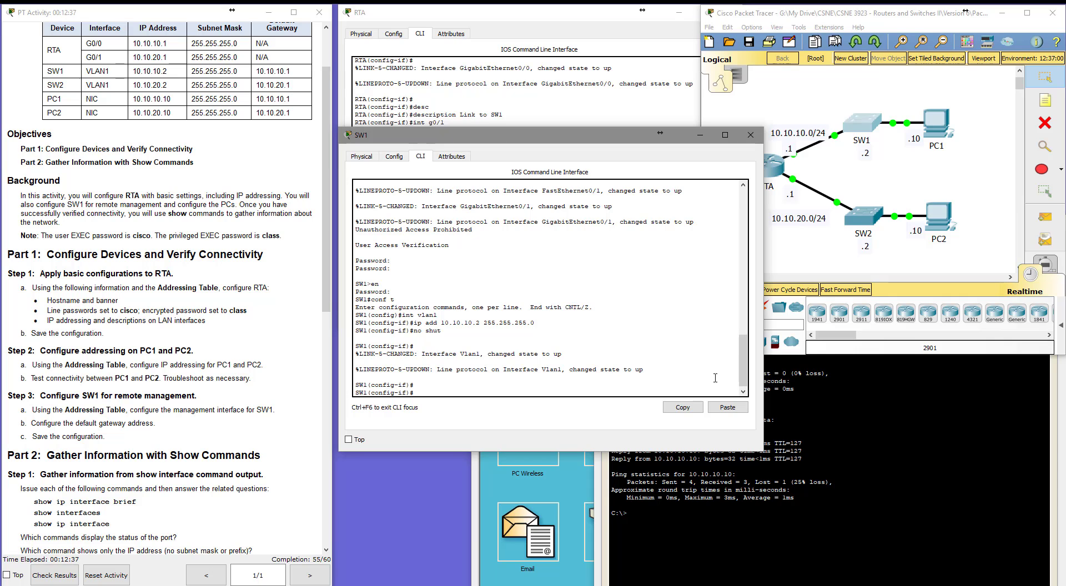
type("?")
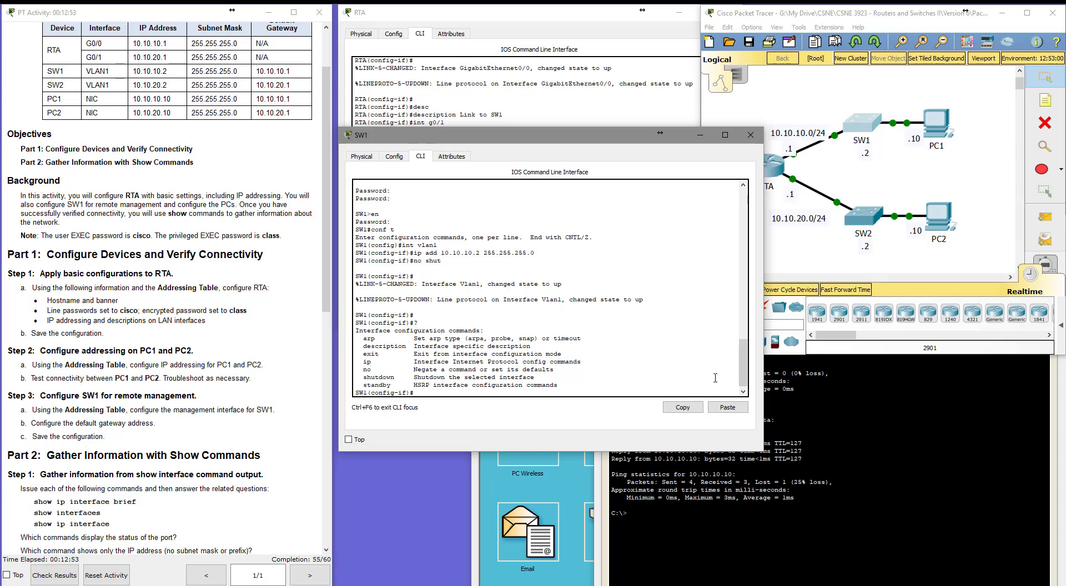
type("exit")
key("Return")
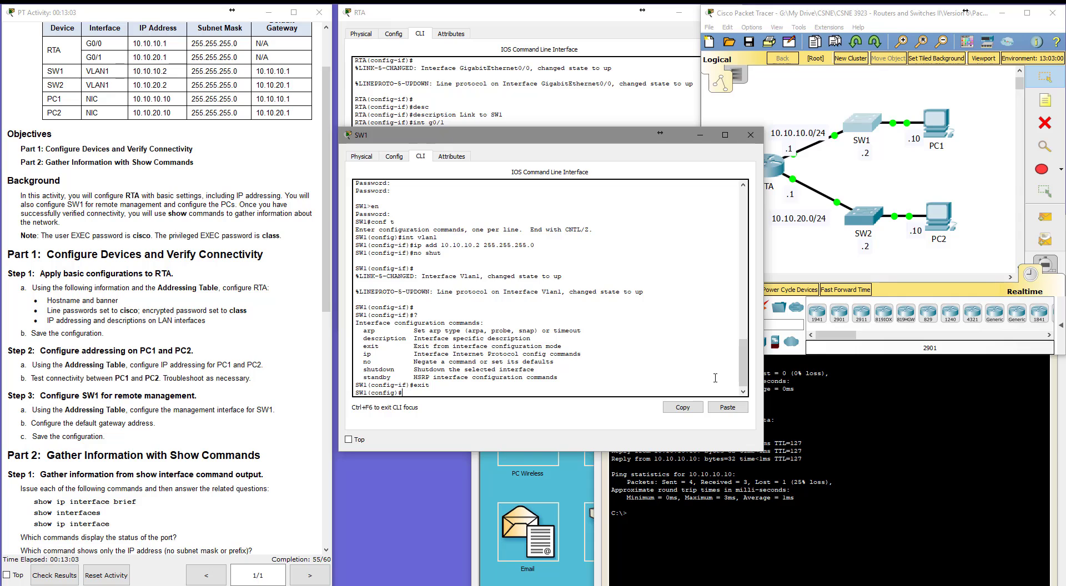
Browse the global configuration help to find the command for setting a default gateway.
type("def")
key("Tab")
key("Tab")
key("Tab")
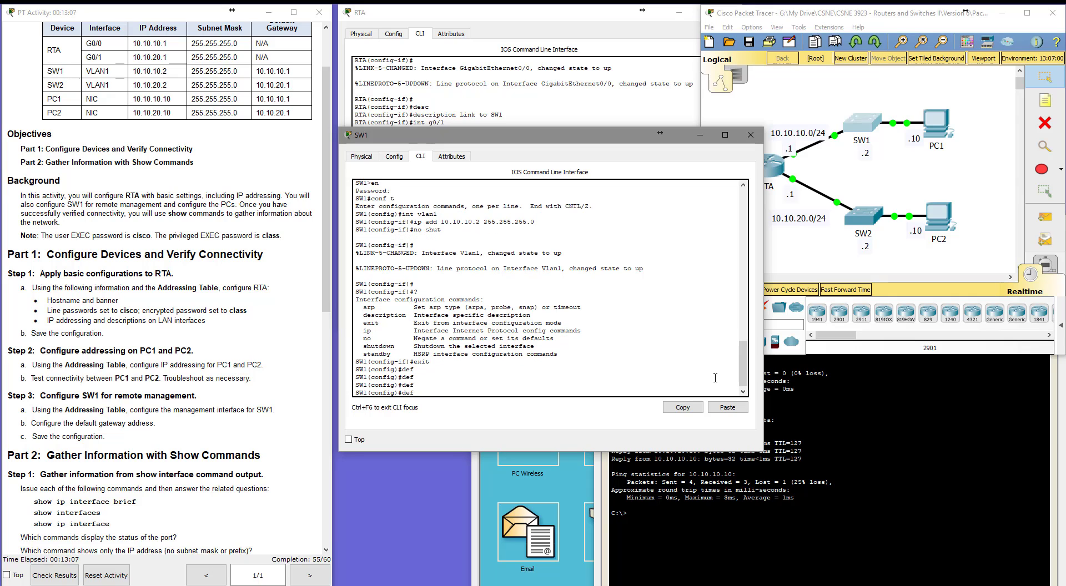
type("?")
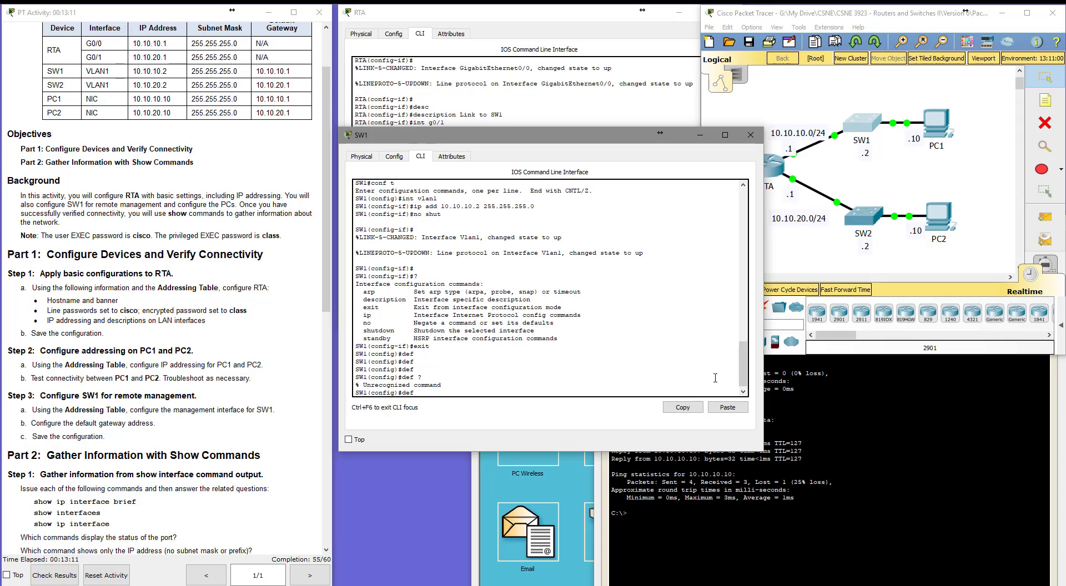
key("BackSpace")
key("BackSpace")
key("BackSpace")
type("?")
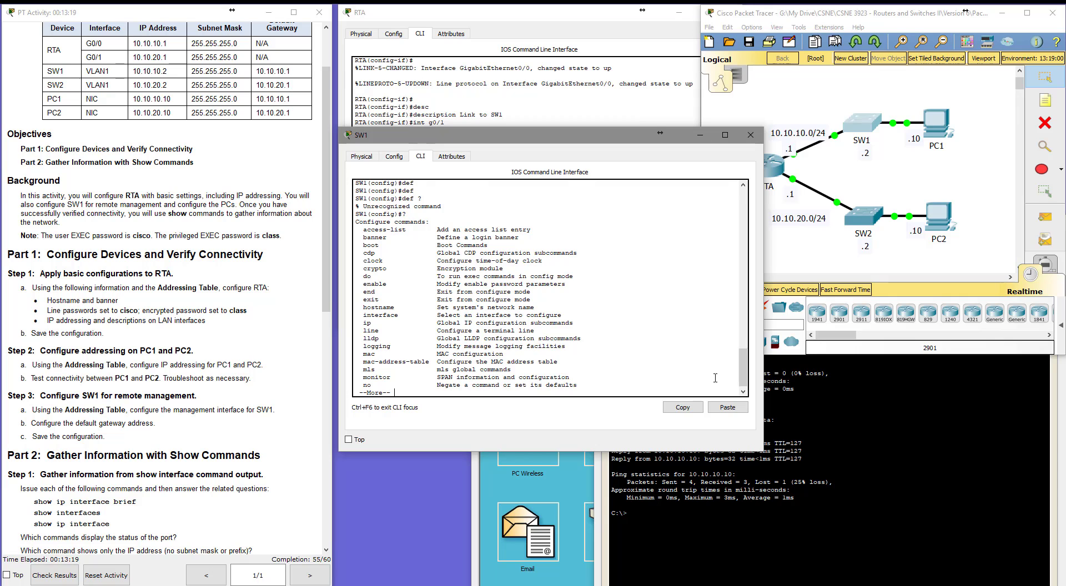
key("space")
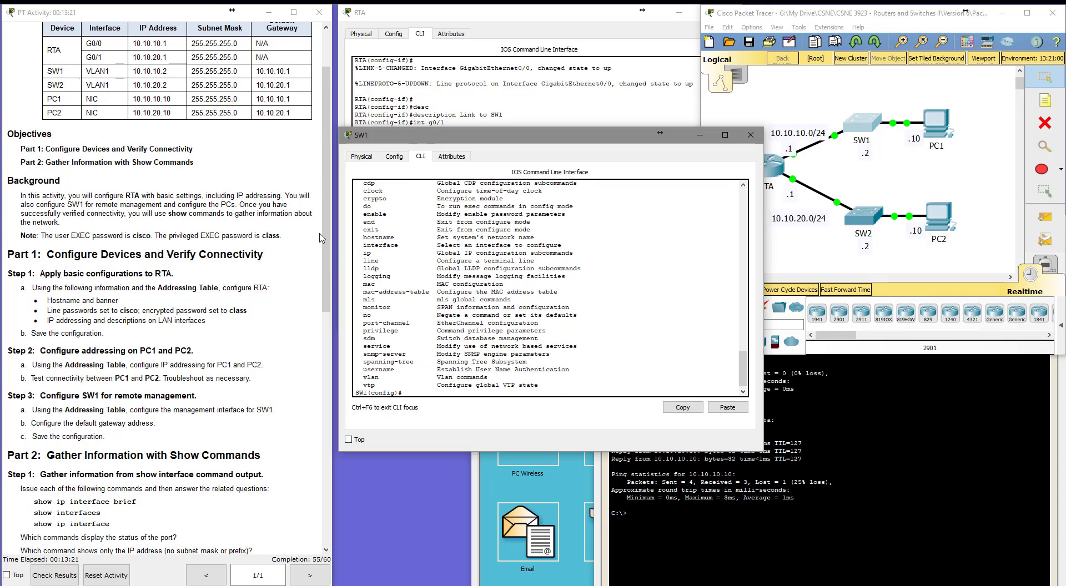
left_click_drag(364, 254, 565, 255)
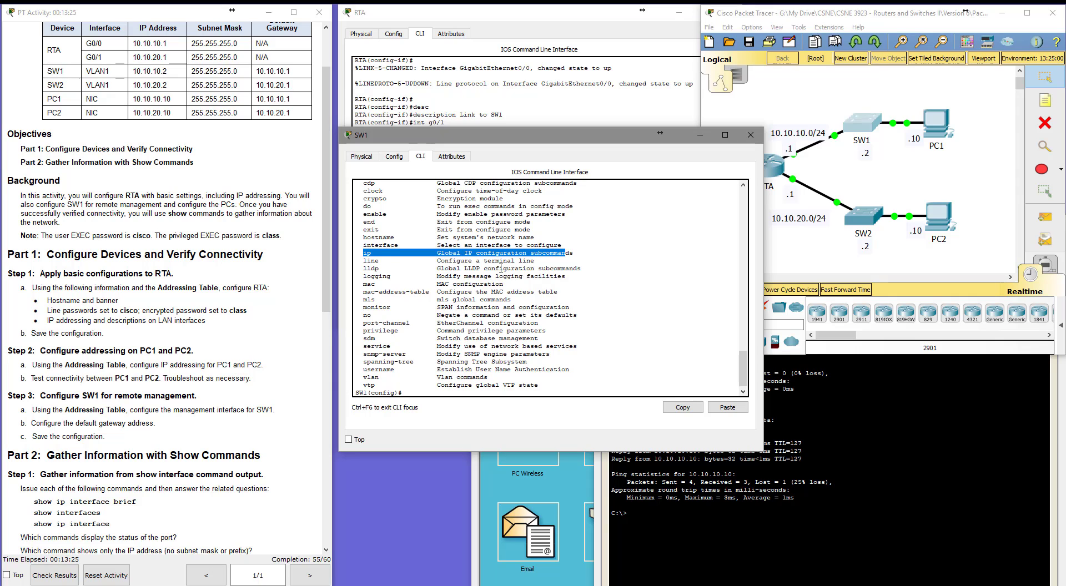
left_click(421, 391)
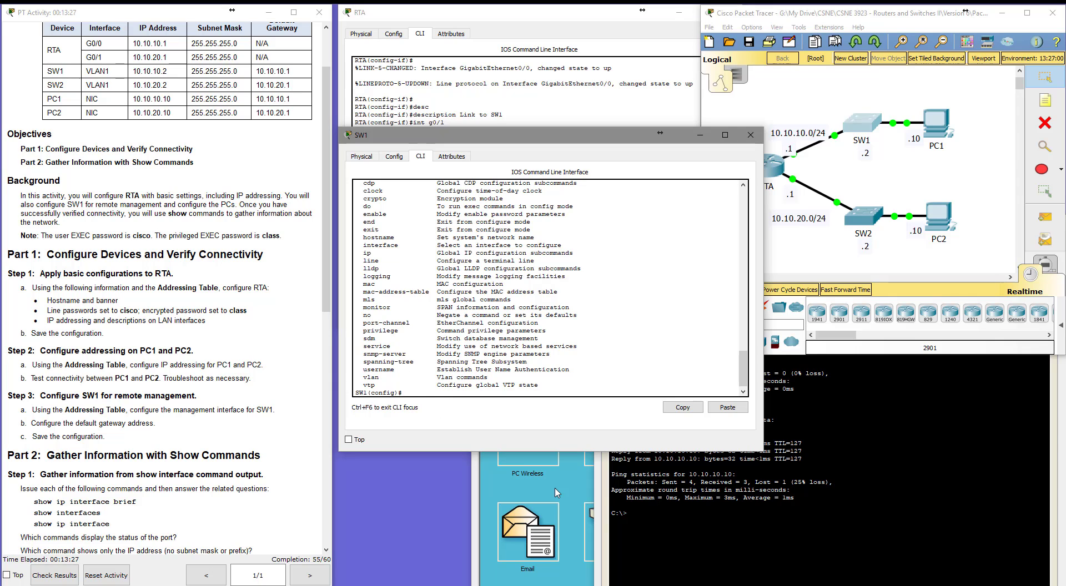
type("ip ?")
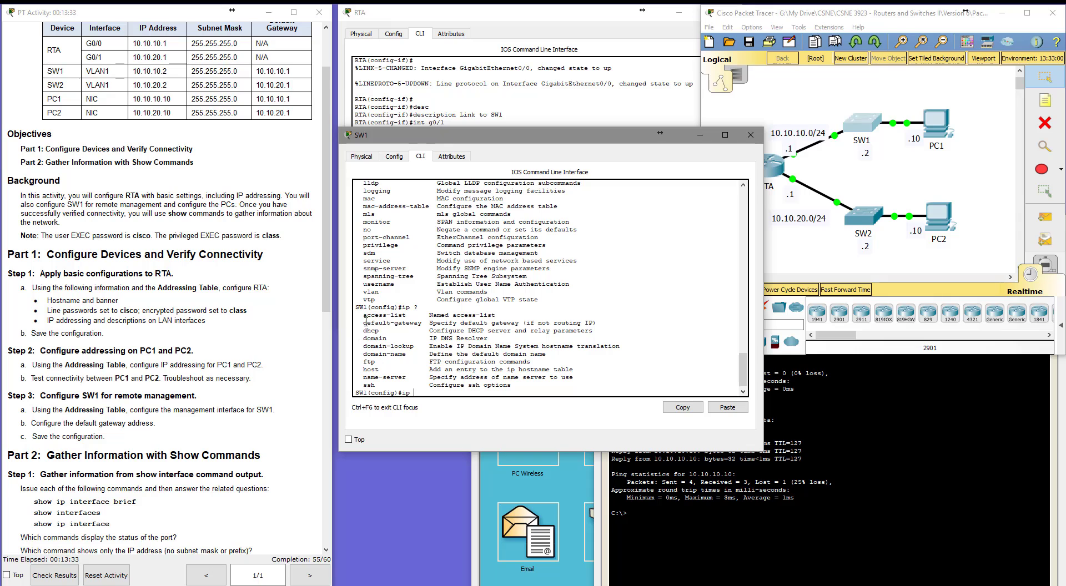
left_click_drag(364, 323, 422, 323)
left_click(494, 396)
Set SW1's default gateway to 10.10.10.1.
type("def")
key("Tab")
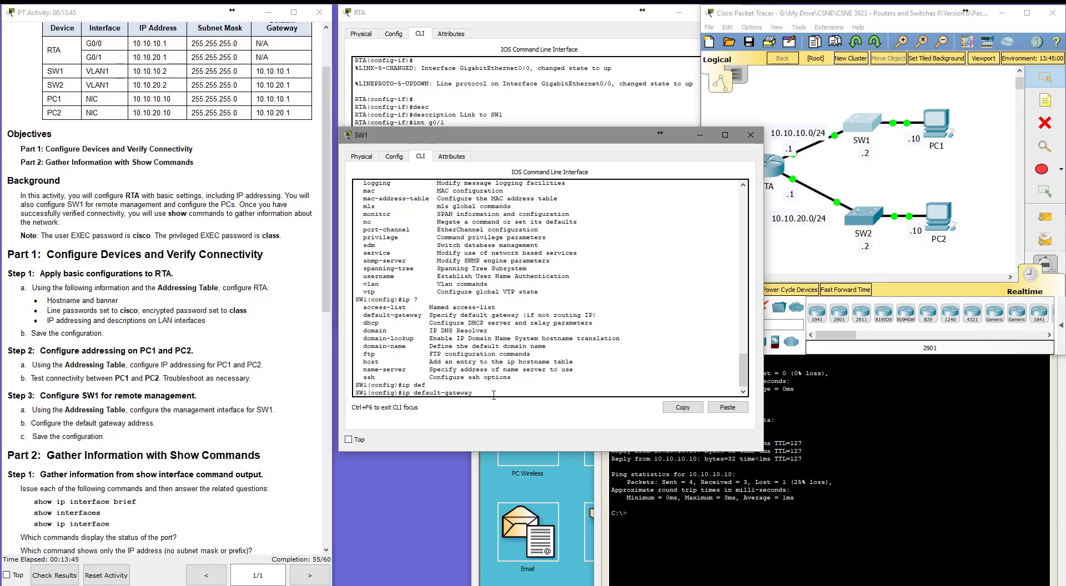
type("?")
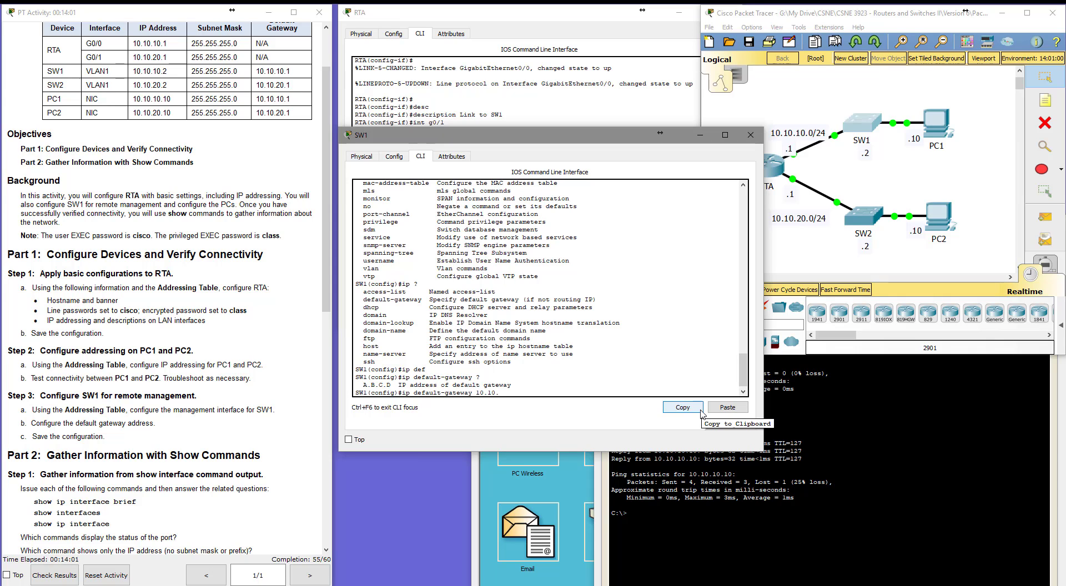
type("10.1")
key("Return")
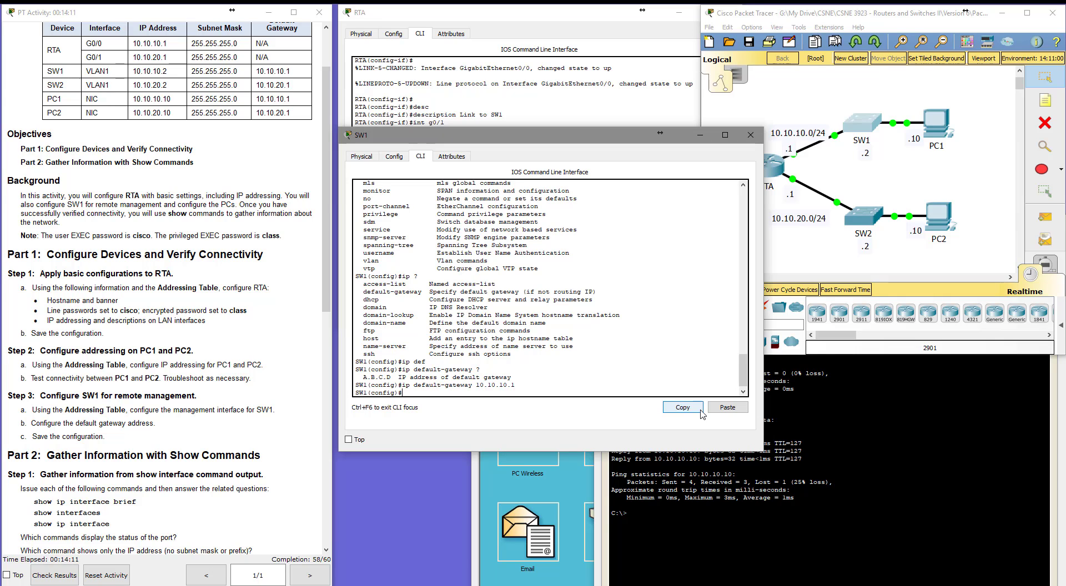
Try to save the running configuration while still in global configuration mode.
type("copy run start")
key("Return")
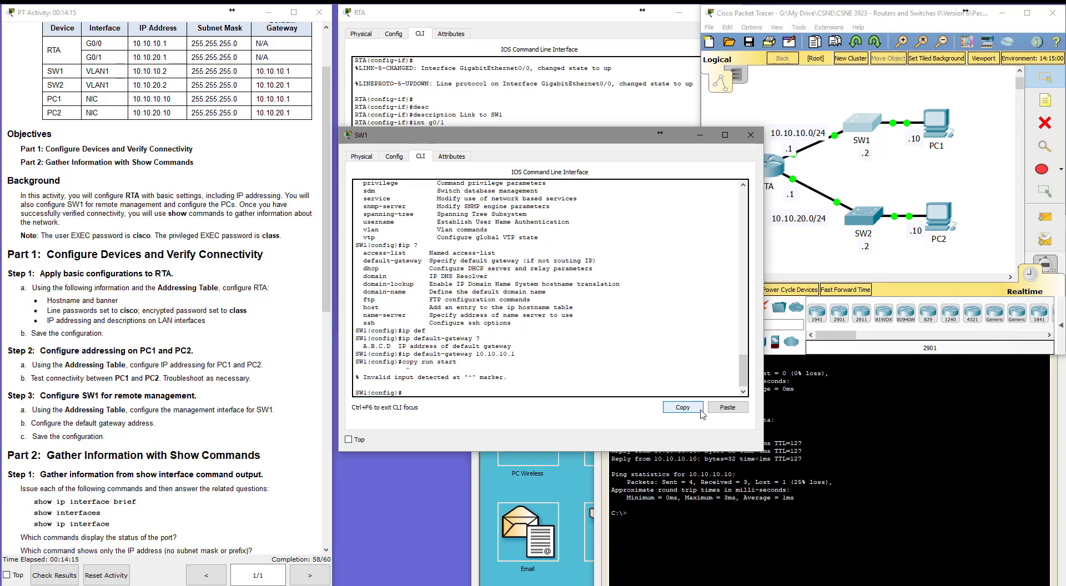
Leave configuration mode and save SW1's running configuration to startup-config.
type("exit")
key("Return")
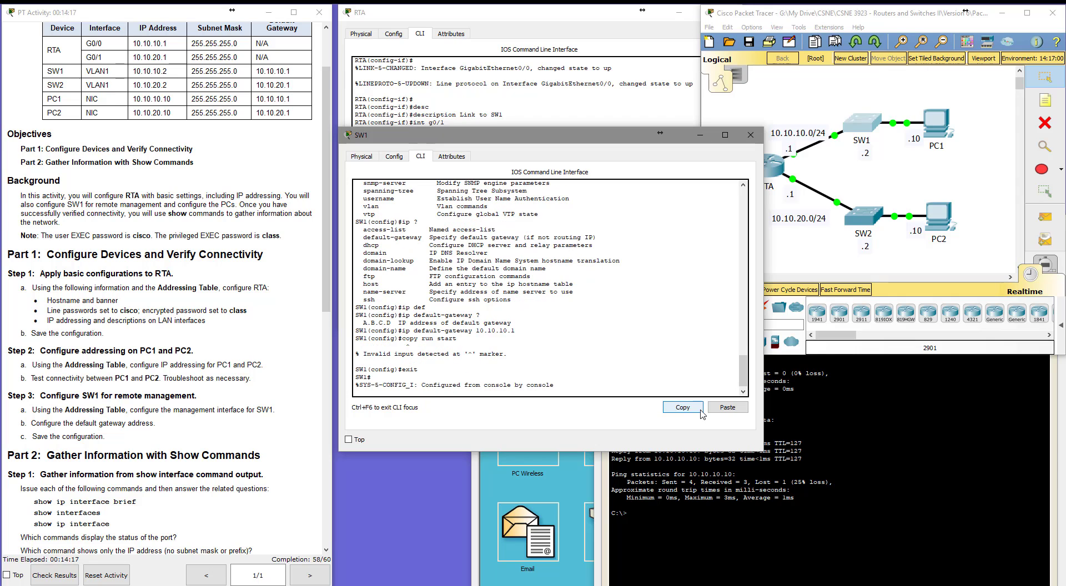
type("copy run start")
key("Return")
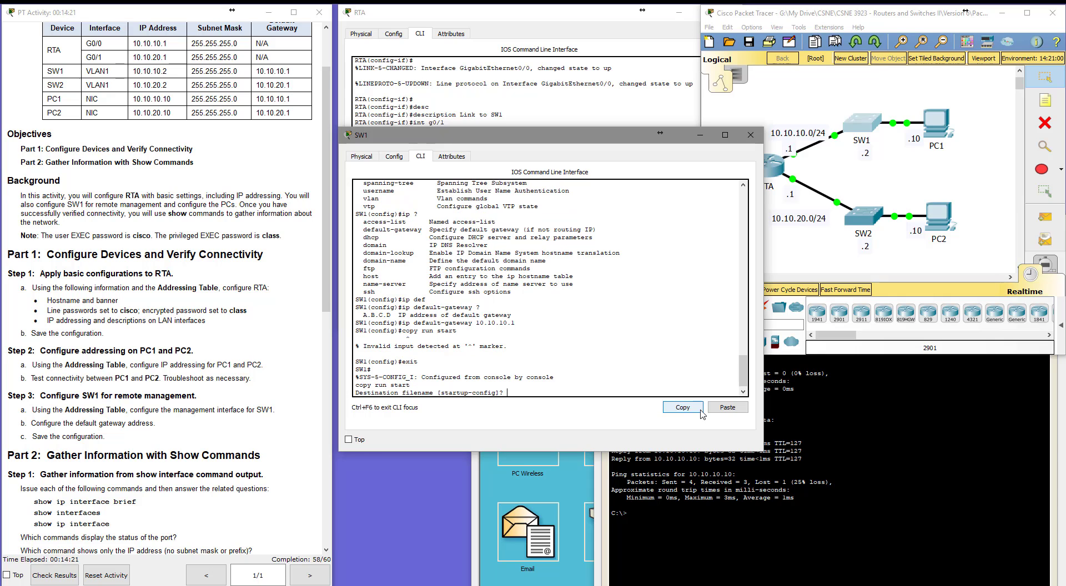
key("Return")
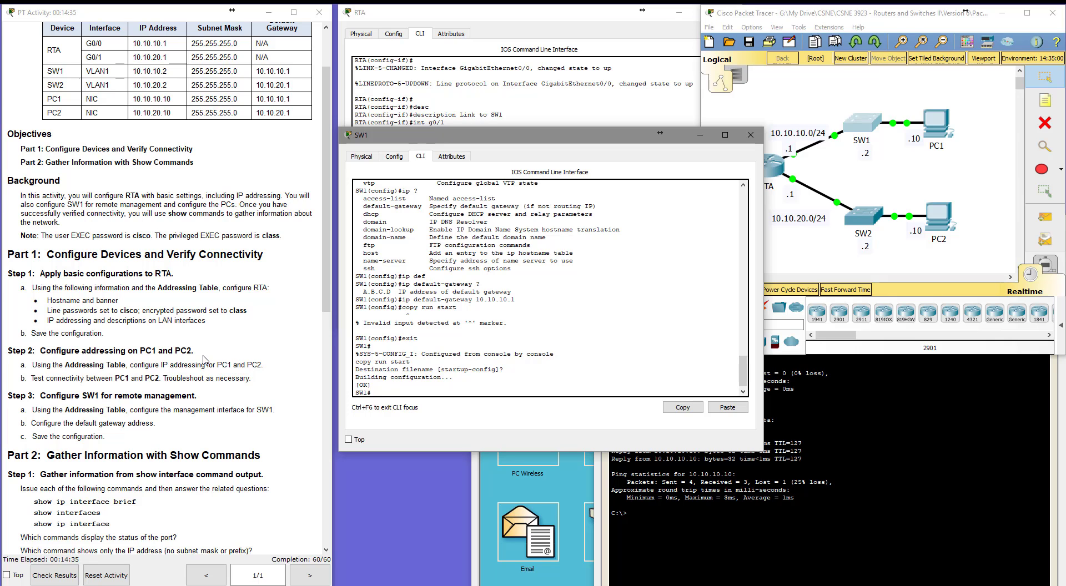
scroll(96, 375, "down", 6)
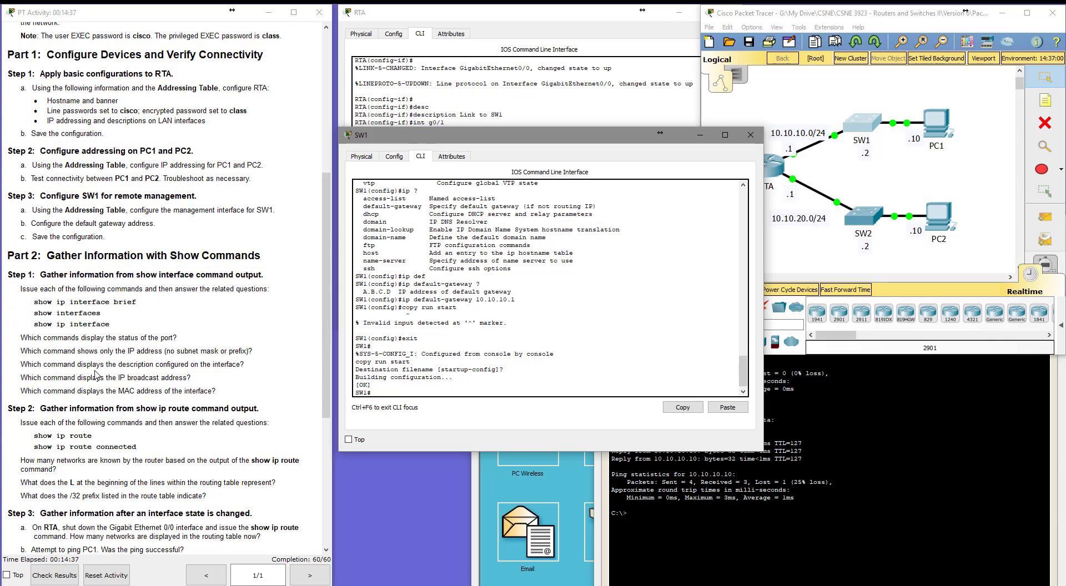
scroll(95, 375, "down", 3)
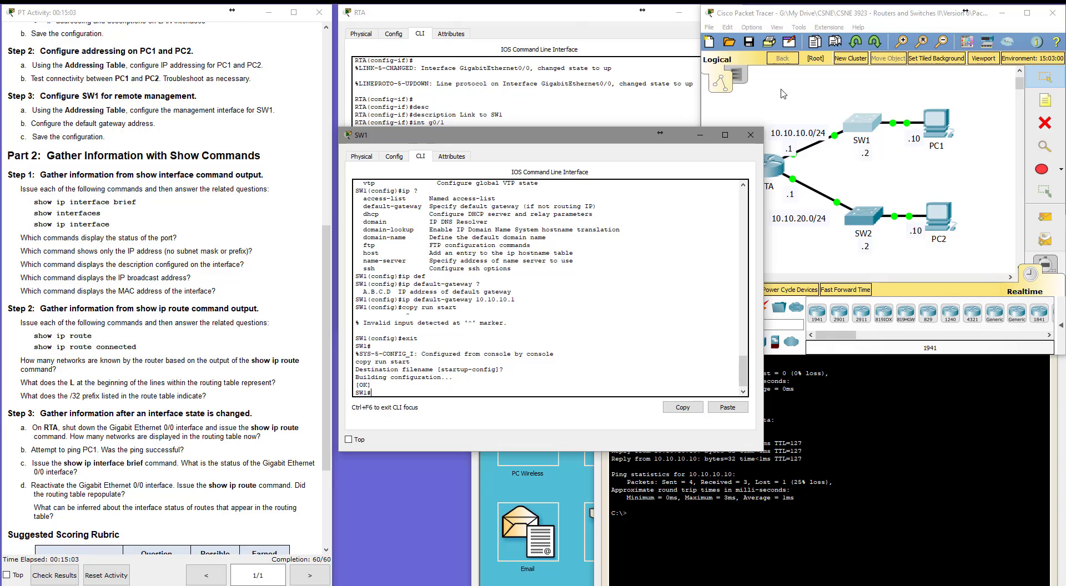
left_click(448, 14)
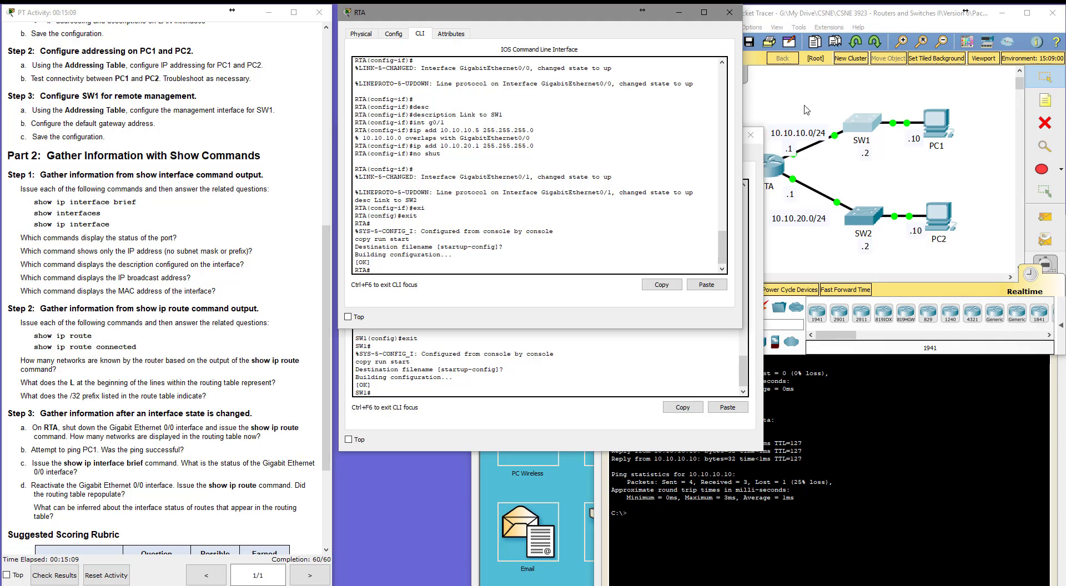
left_click(752, 154)
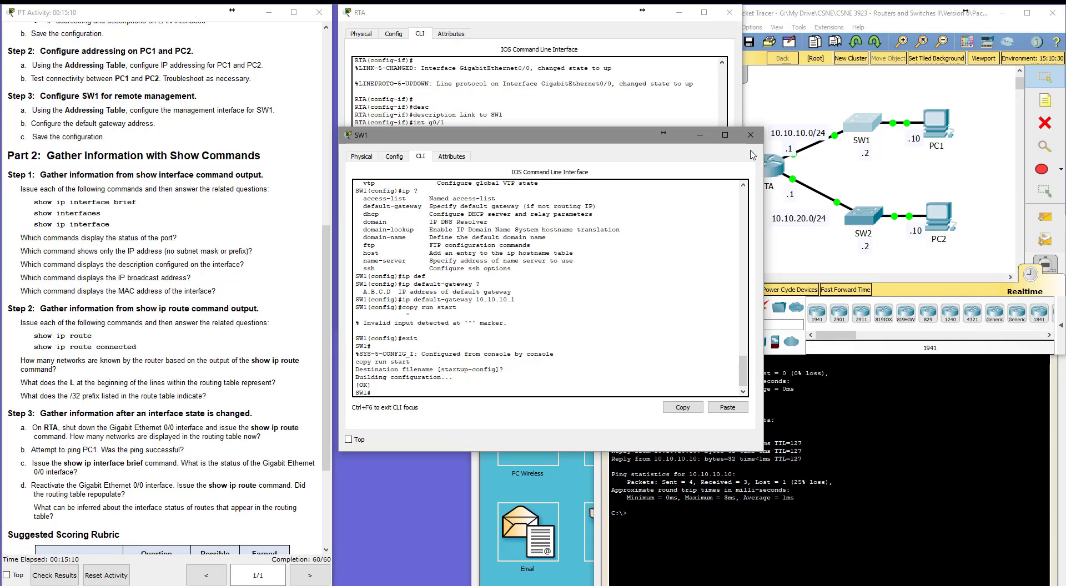
left_click(700, 139)
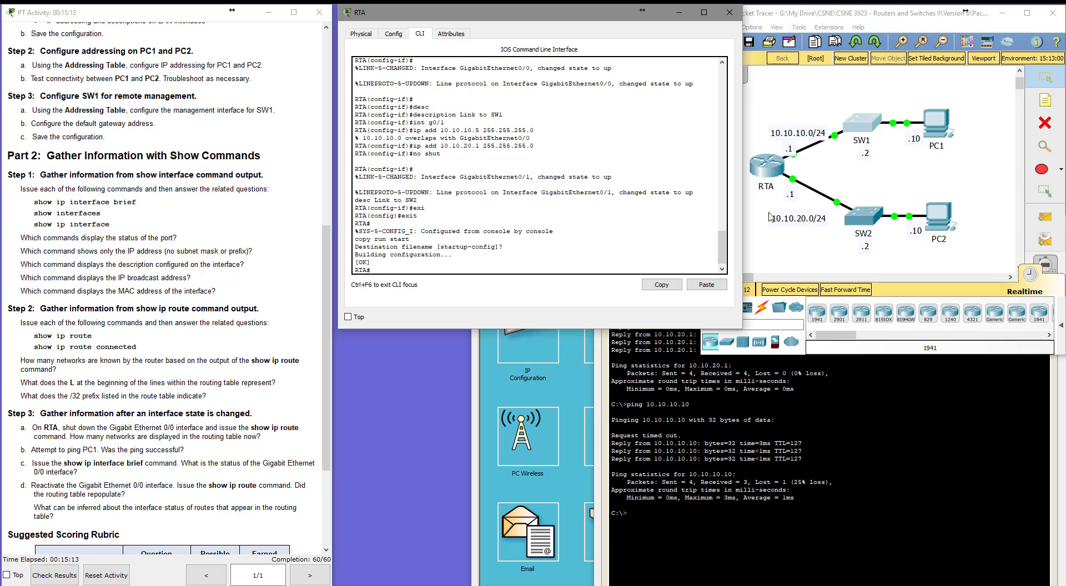
Open PC1's command prompt and ping PC2 at 10.10.20.10.
left_click(670, 430)
left_click(543, 489)
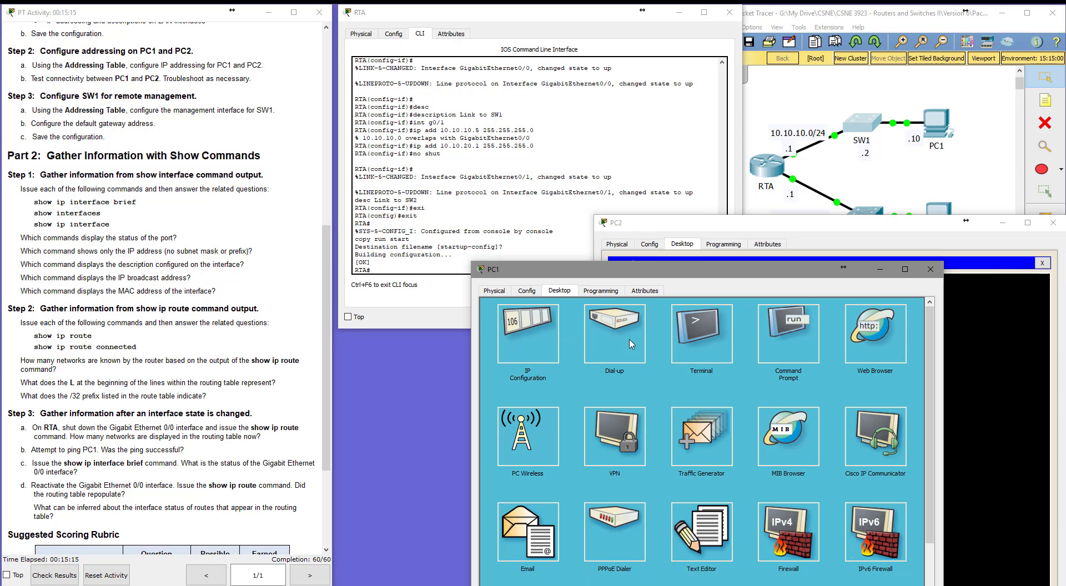
left_click(798, 336)
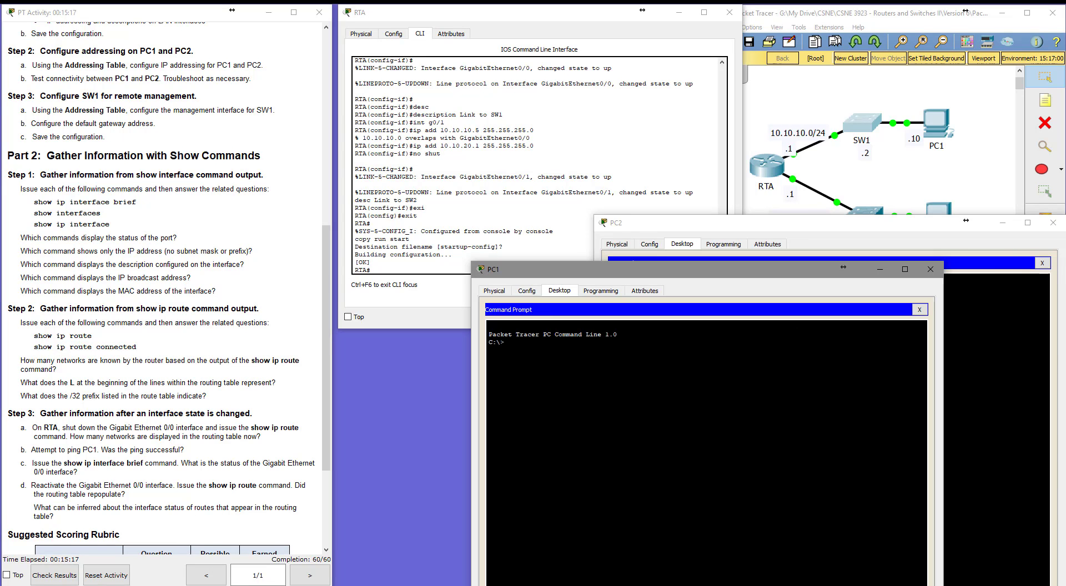
type("ping 10.10.20.10")
key("Return")
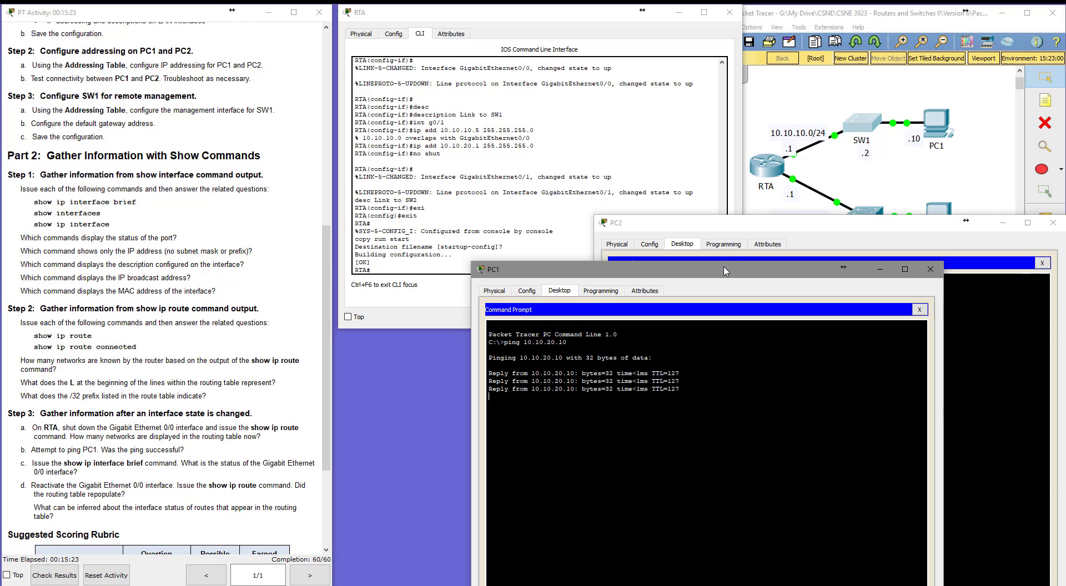
Try to repeat the ping to PC2 continuously with the -t option.
left_click_drag(728, 272, 606, 312)
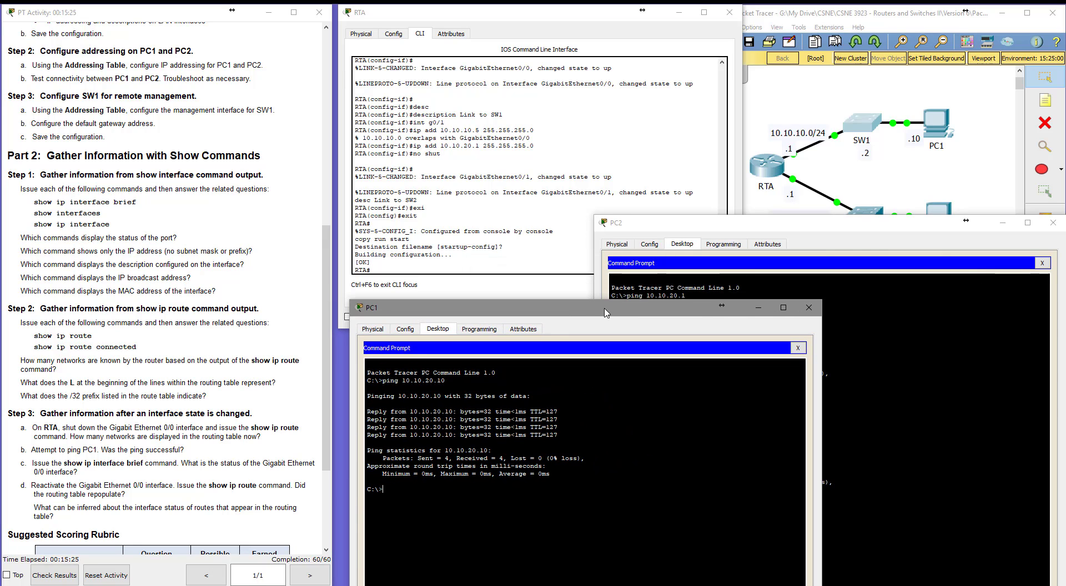
key("Up")
type("-t")
key("Return")
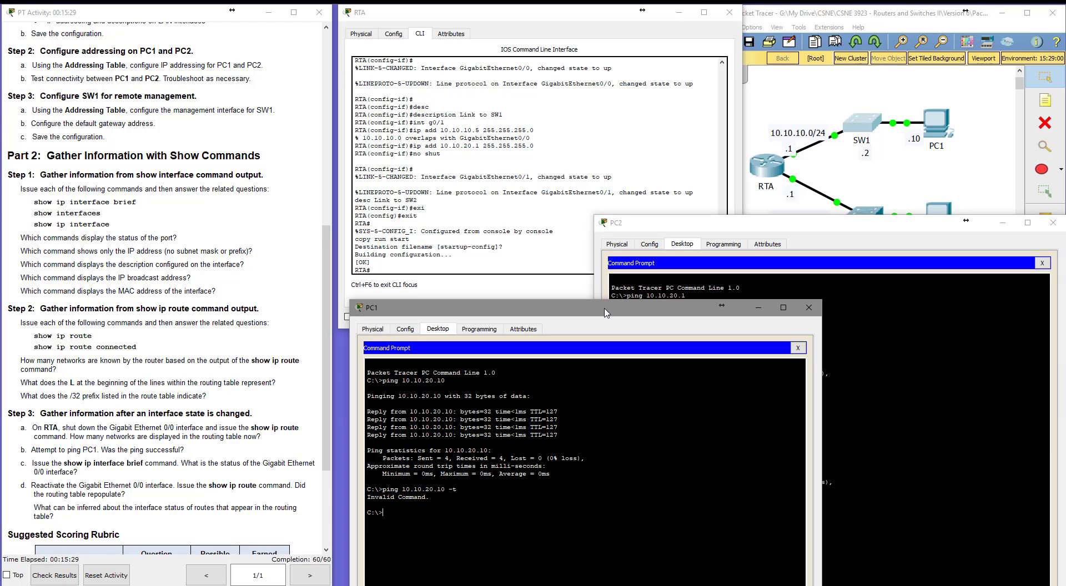
Display and examine RTA's routing table with show ip route.
left_click(877, 366)
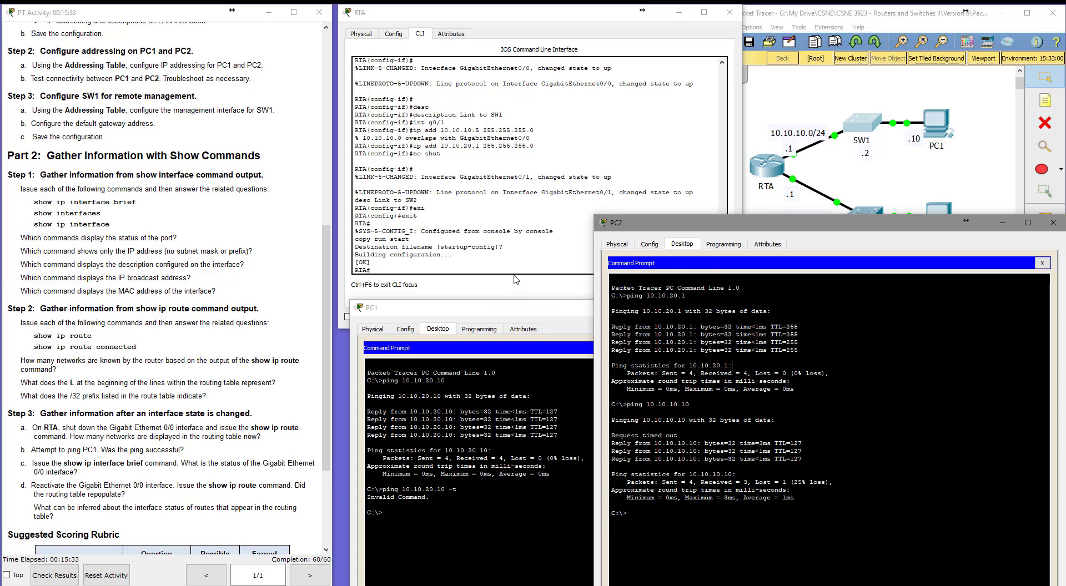
left_click(442, 272)
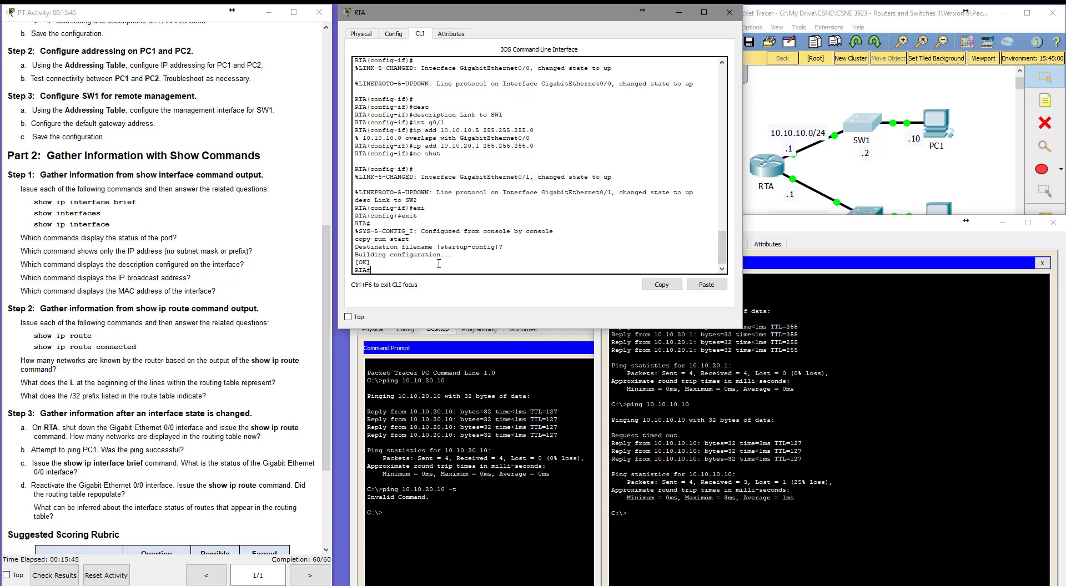
type("sh ip route")
key("Return")
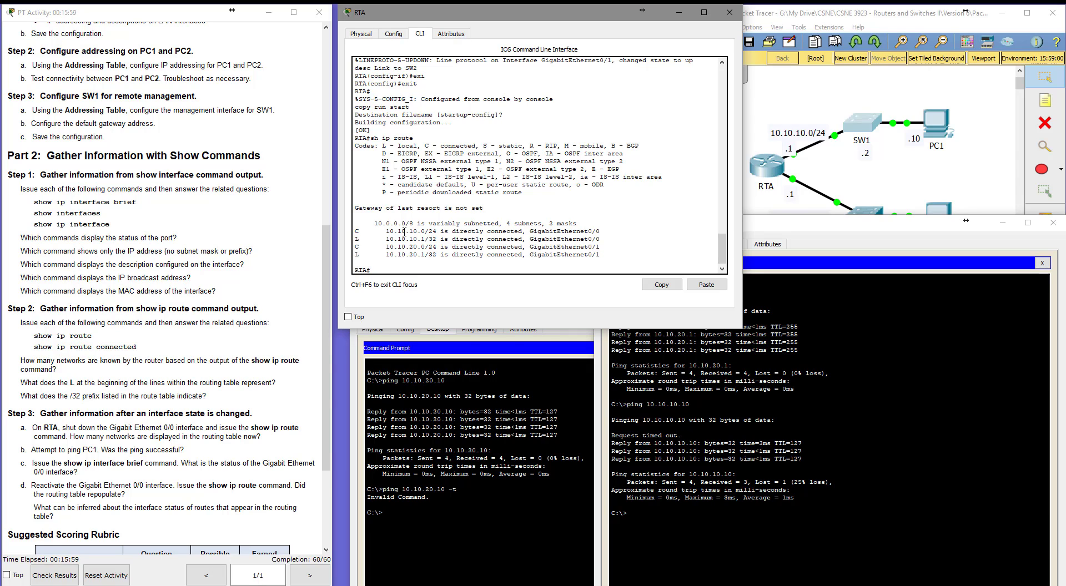
left_click_drag(437, 232, 387, 249)
left_click_drag(386, 239, 437, 238)
left_click(417, 237)
left_click_drag(380, 150, 429, 137)
left_click(430, 137)
Enter configuration mode on RTA and shut down its GigabitEthernet0/0 interface.
type("conf t")
key("Return")
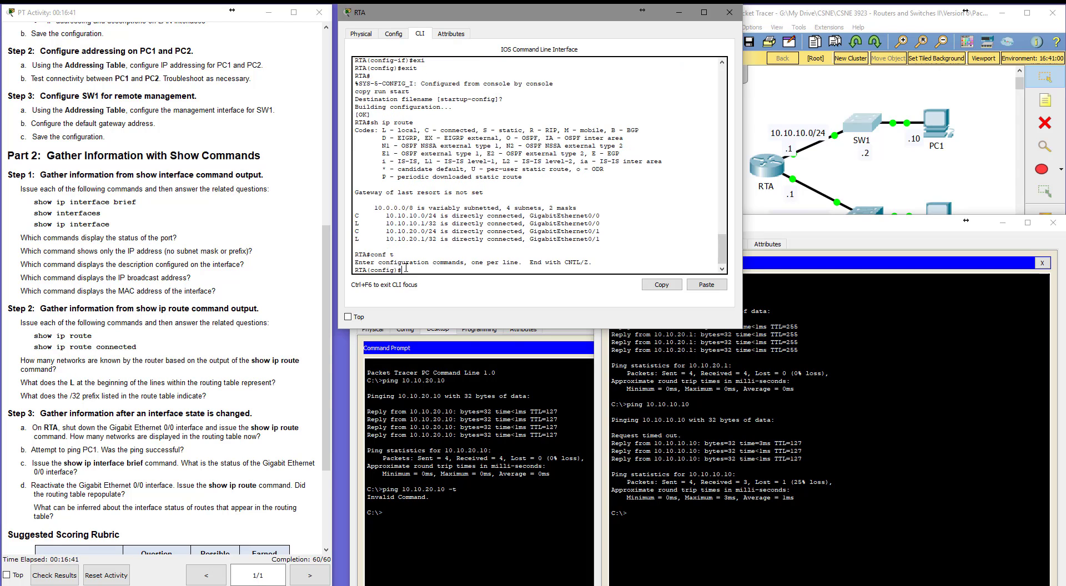
type("int g0/0")
key("Return")
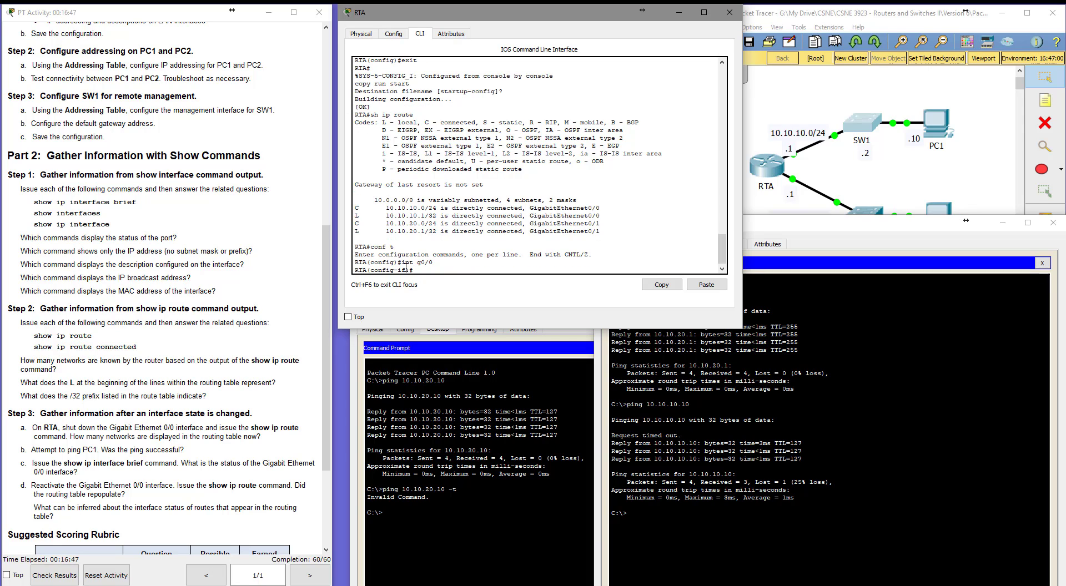
type("shut")
key("Return")
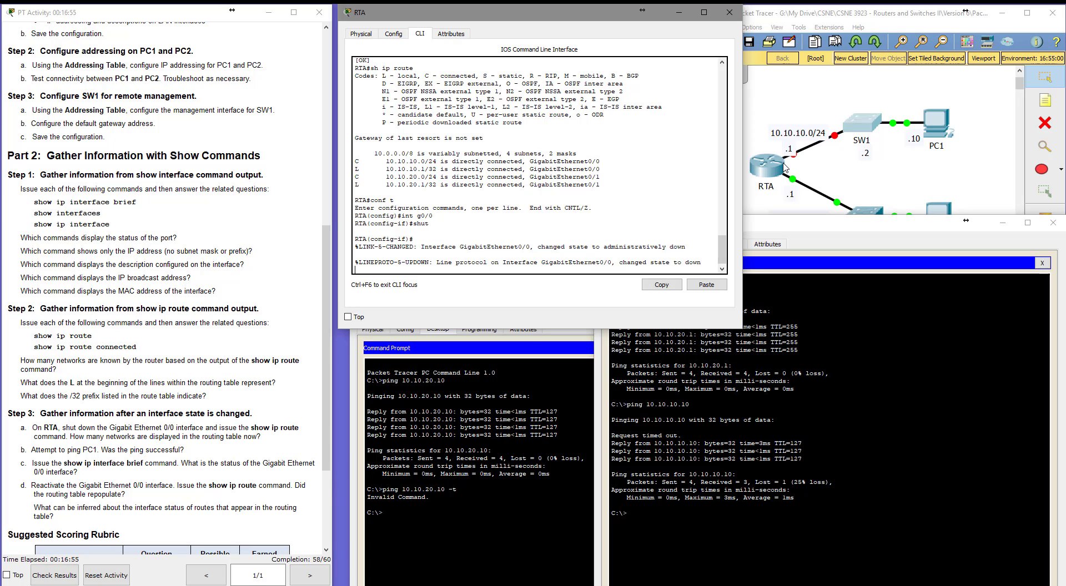
Leave configuration mode on RTA and display its routing table with show ip route.
left_click(865, 123)
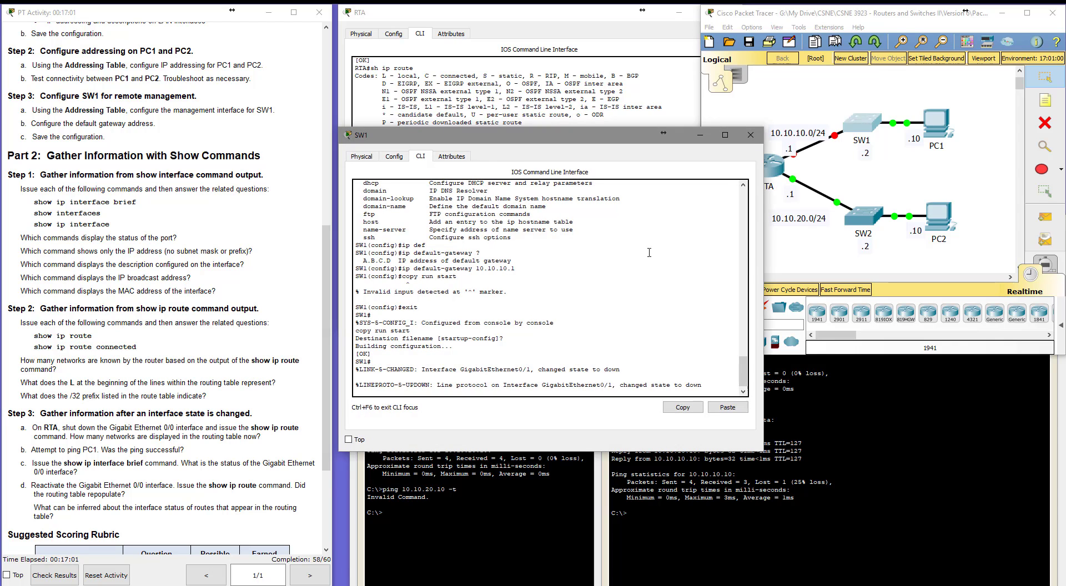
left_click(702, 137)
left_click(447, 264)
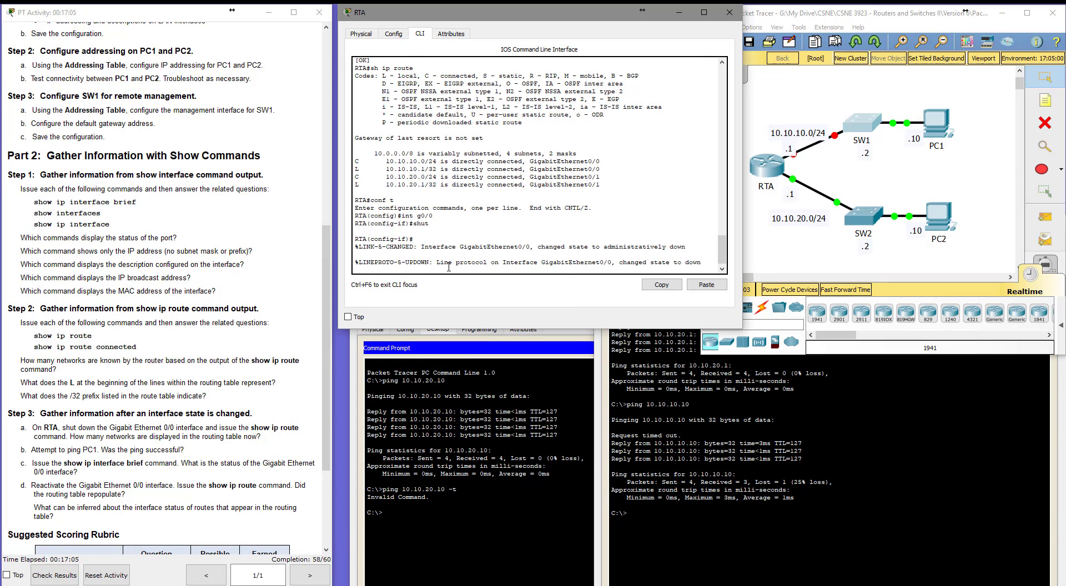
key("Return")
key("Return")
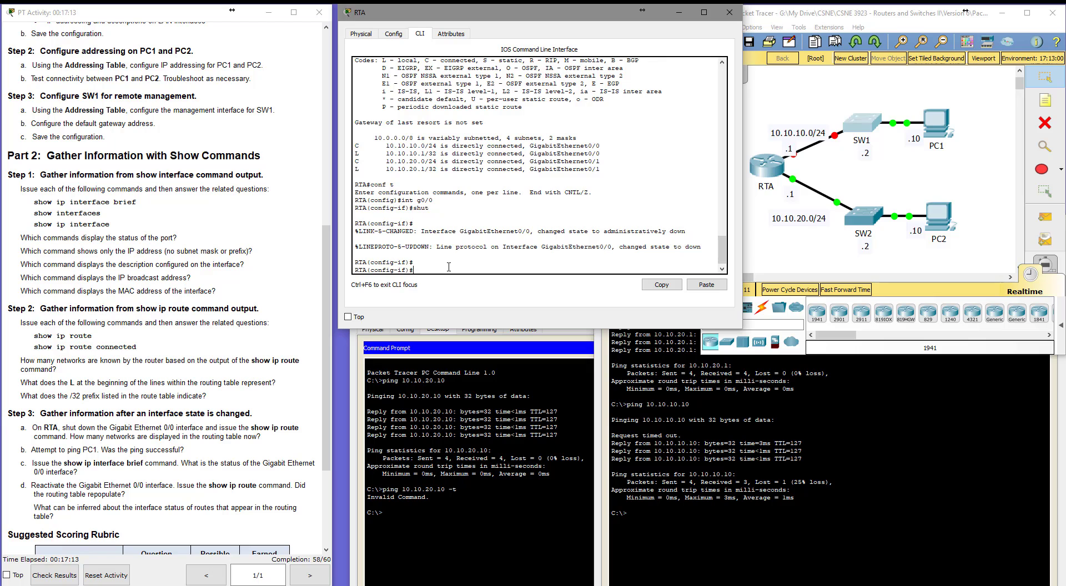
type("end")
key("Return")
type("sho")
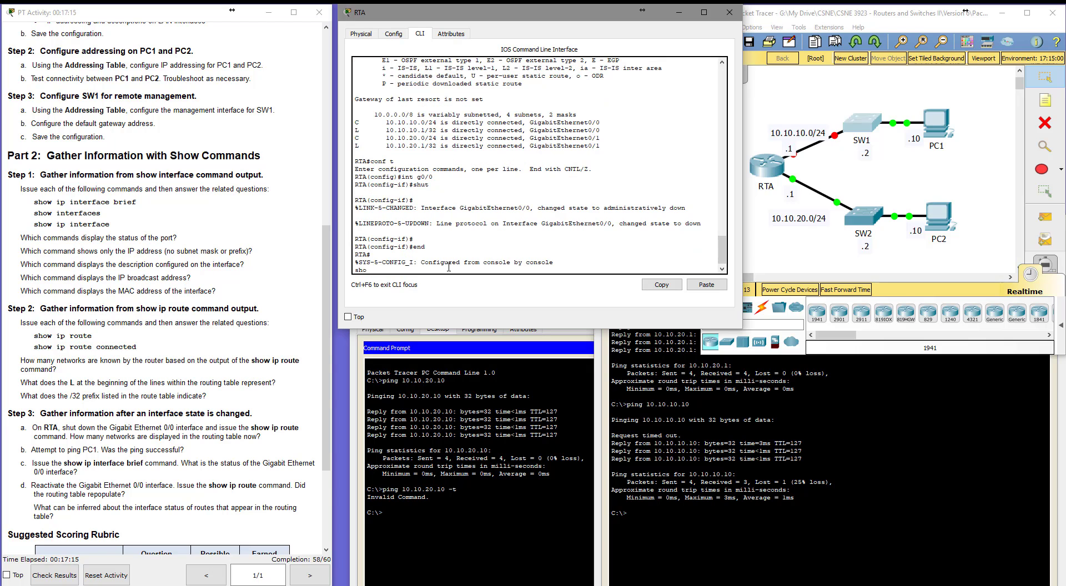
type(" ip route")
key("Return")
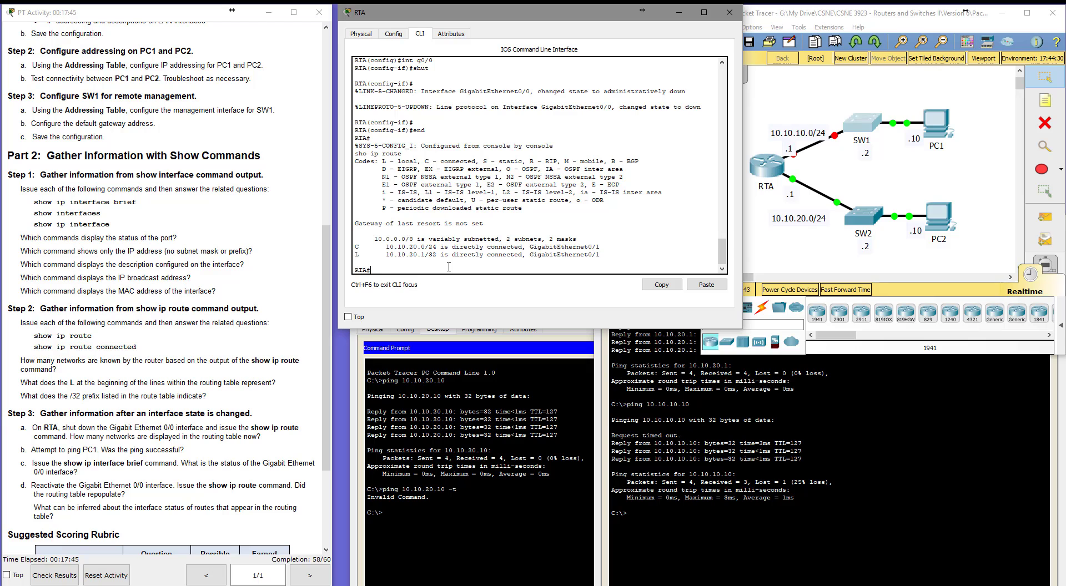
Display RTA's interface summary with show ip interface brief and highlight GigabitEthernet0/0's status.
type("sho ip int brie")
key("Return")
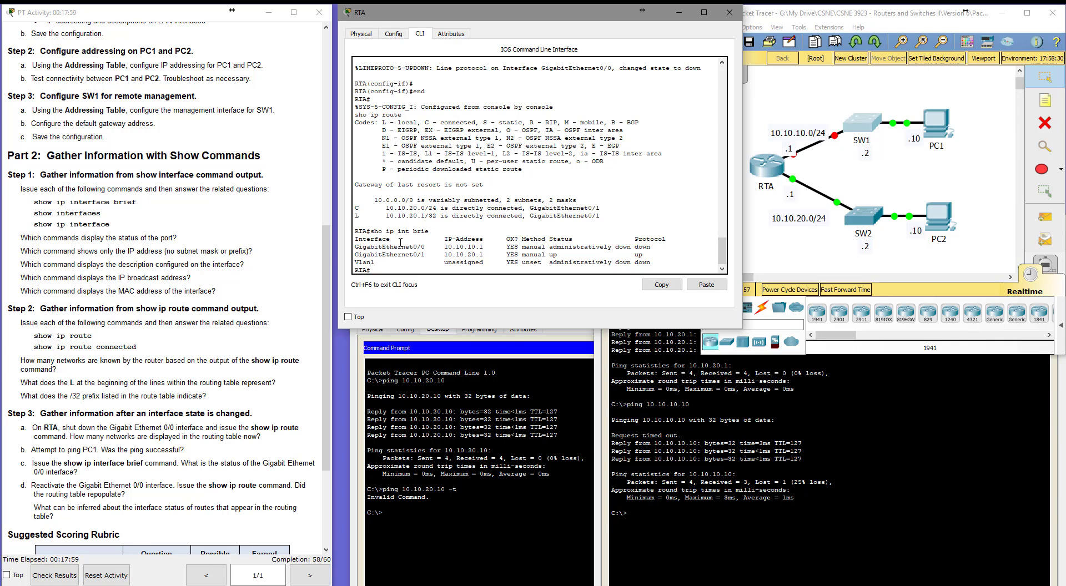
left_click_drag(362, 247, 631, 248)
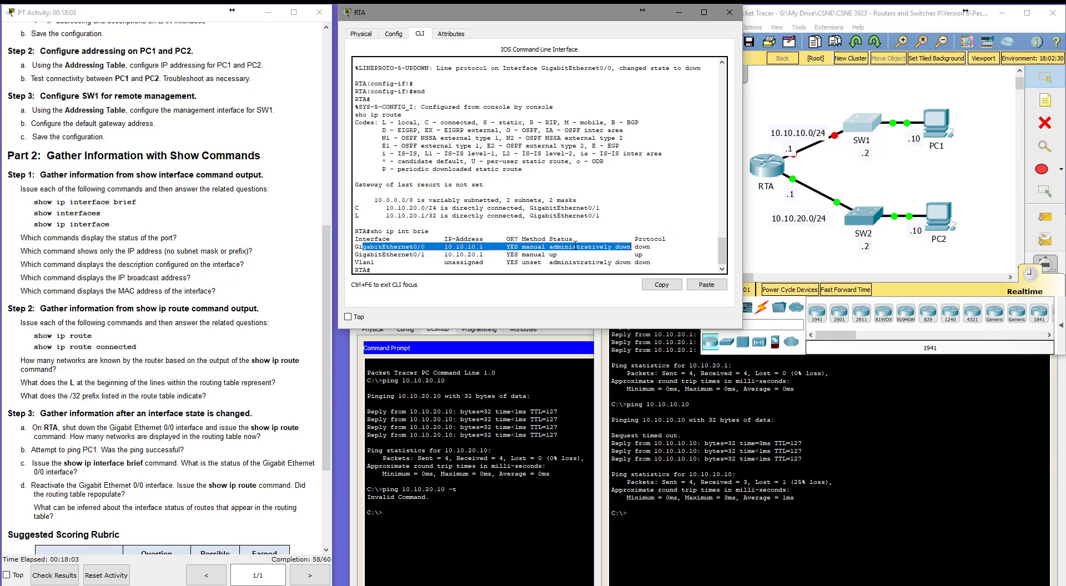
left_click_drag(549, 246, 631, 246)
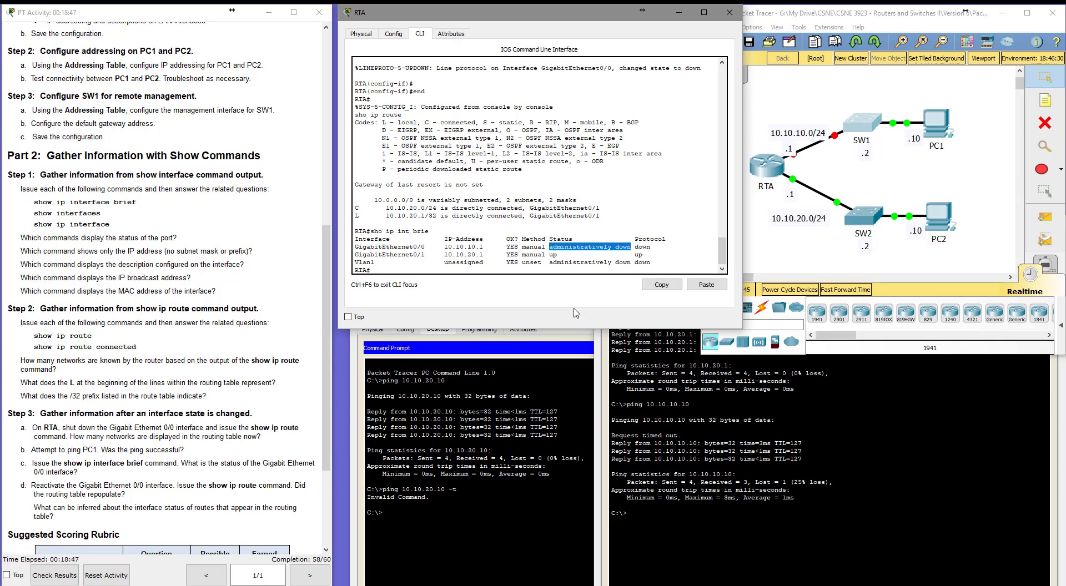
Repeat the ping from PC1's command prompt to PC2 at 10.10.20.10.
left_click(439, 514)
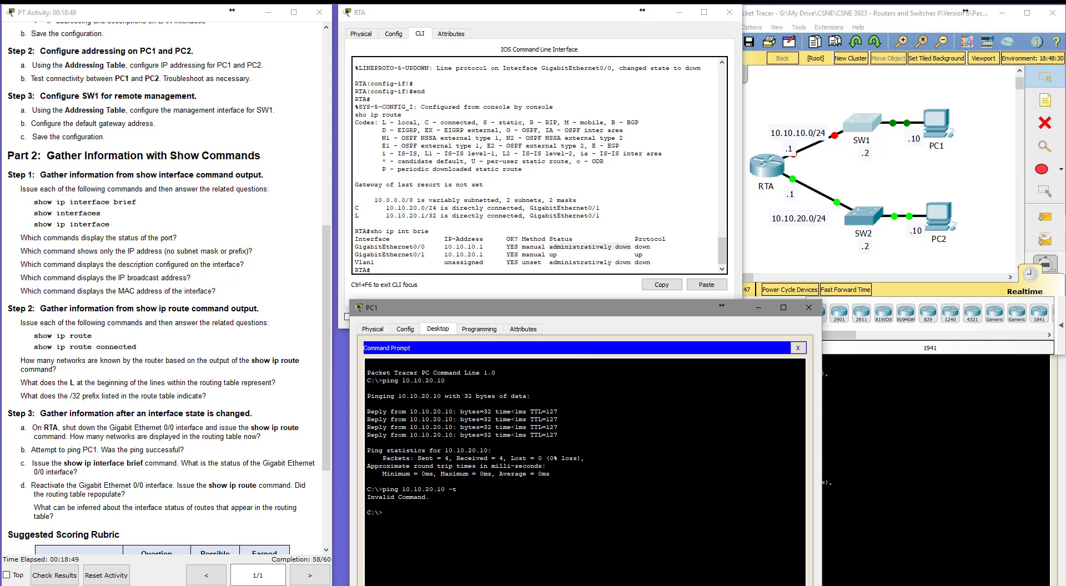
key("Up")
key("Return")
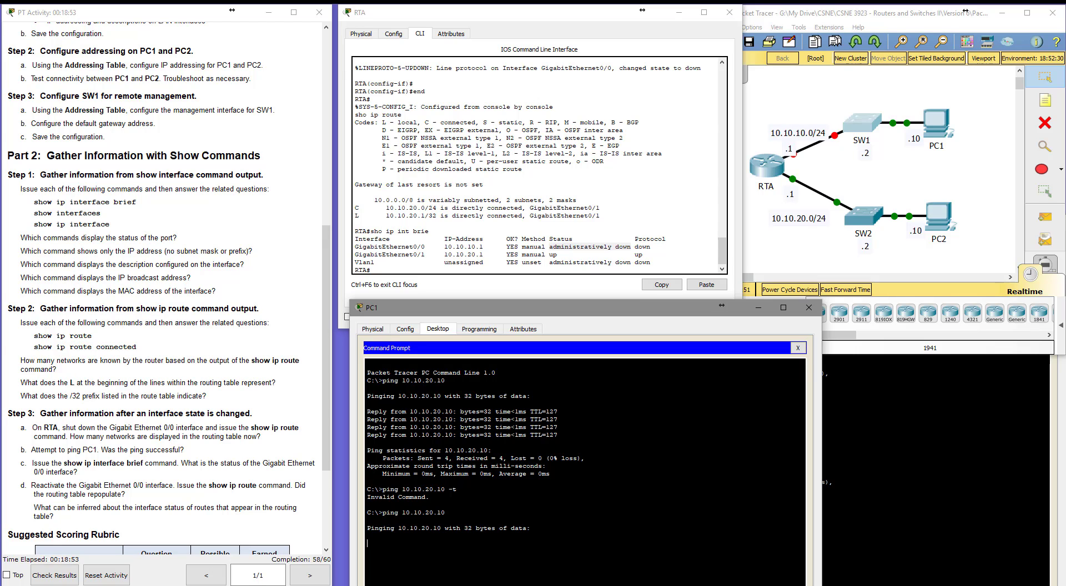
Re-enable RTA's GigabitEthernet0/0 interface with no shutdown in its interface configuration.
left_click(436, 281)
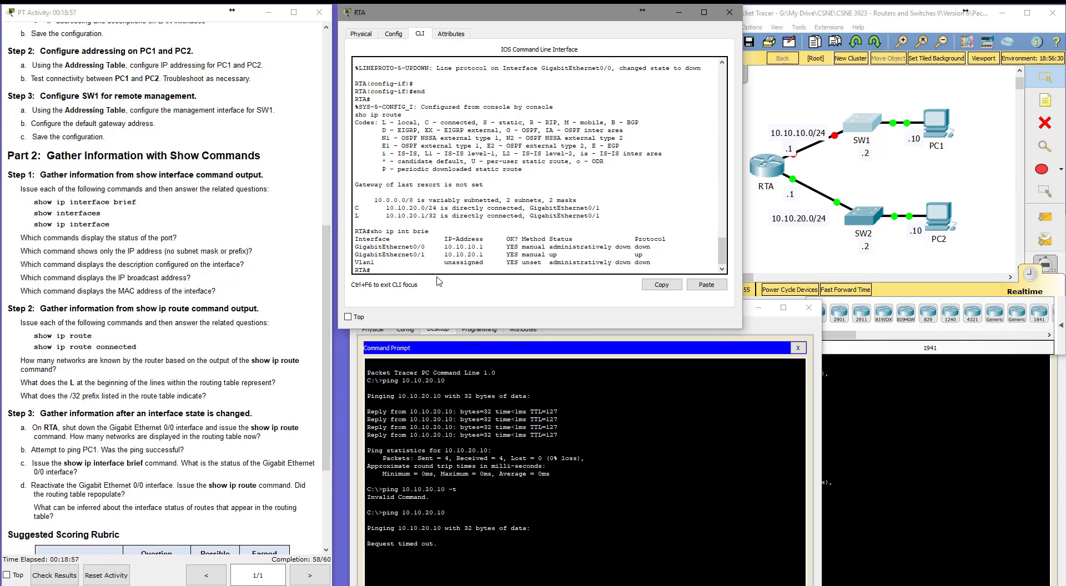
type("conf t")
key("Return")
type("in")
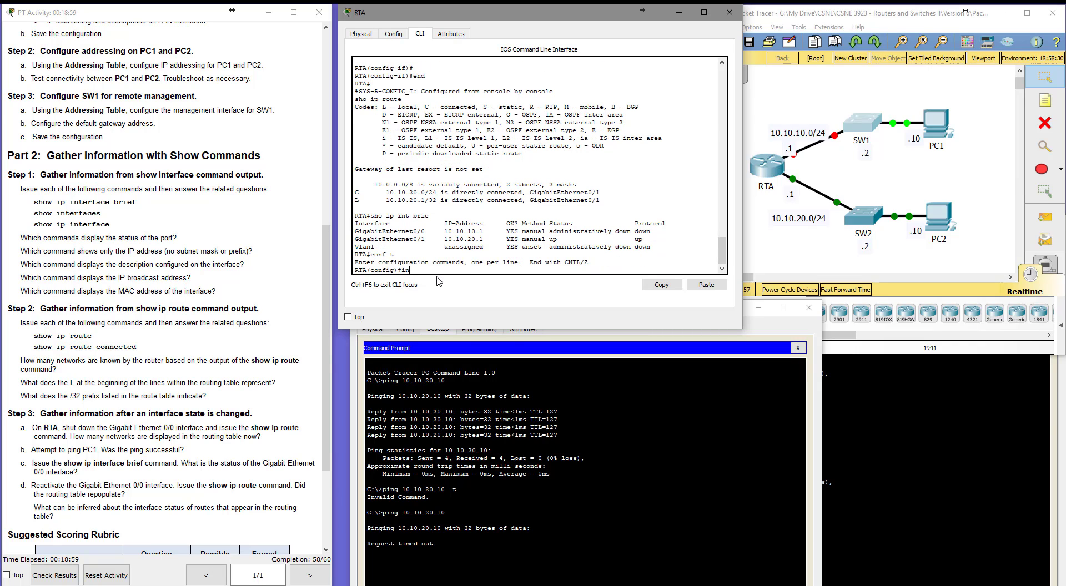
type("t g0/0/")
key("Return")
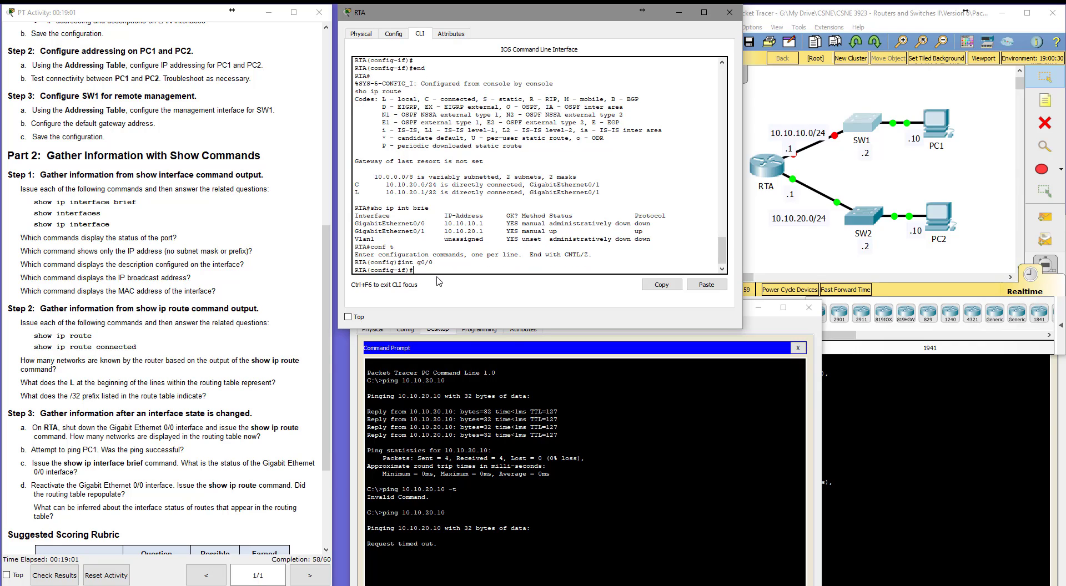
type("no shut")
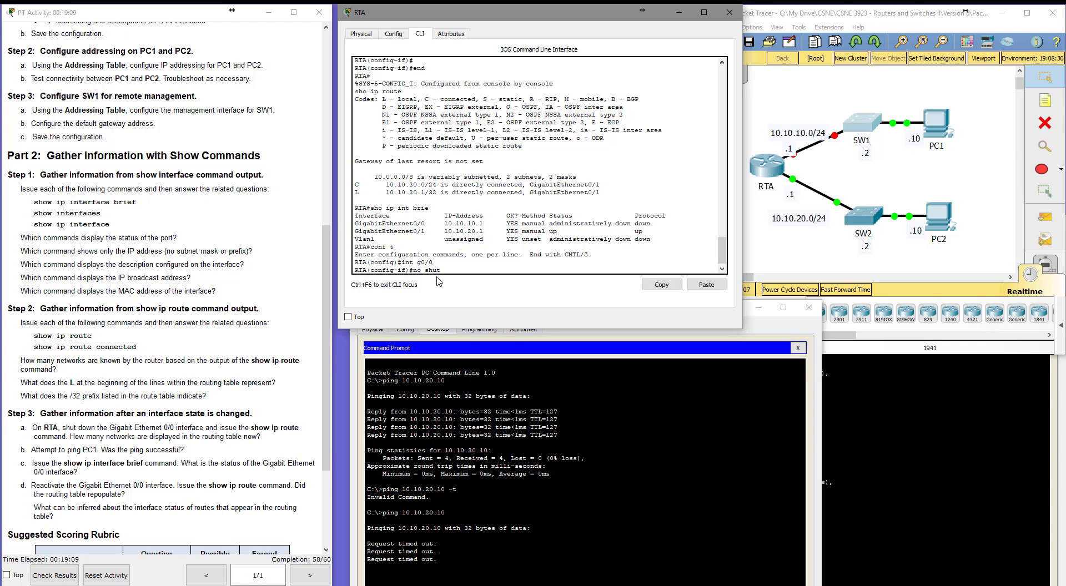
key("Return")
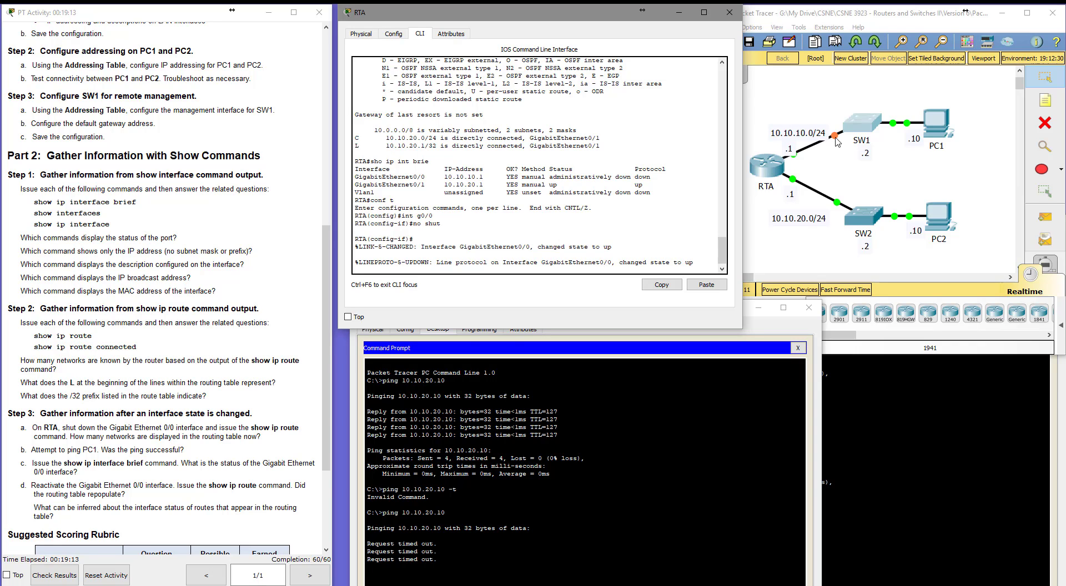
Examine the link and line protocol state-change messages on RTA and SW1.
left_click_drag(455, 262, 694, 263)
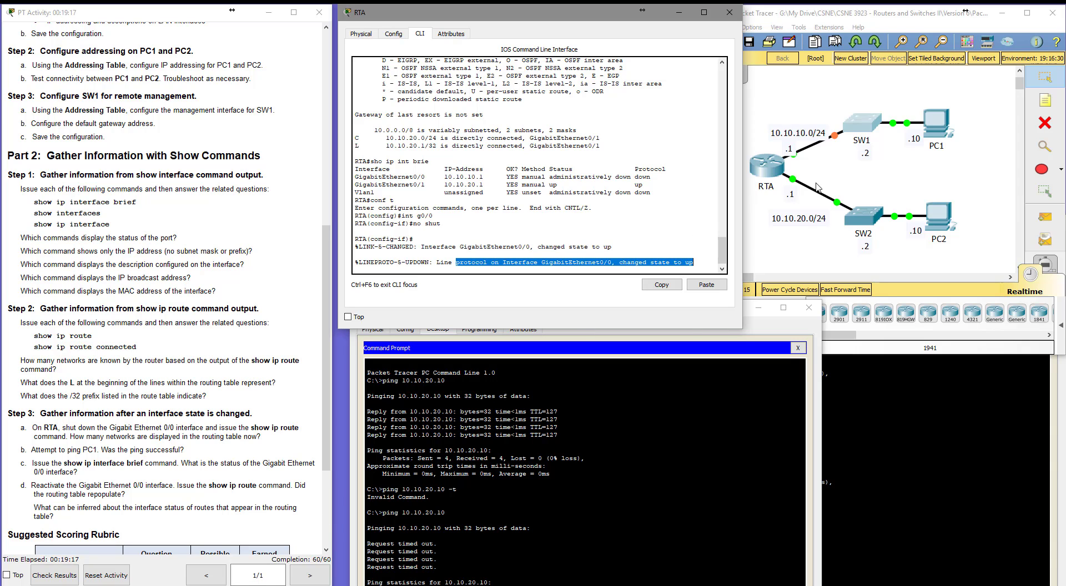
left_click(857, 123)
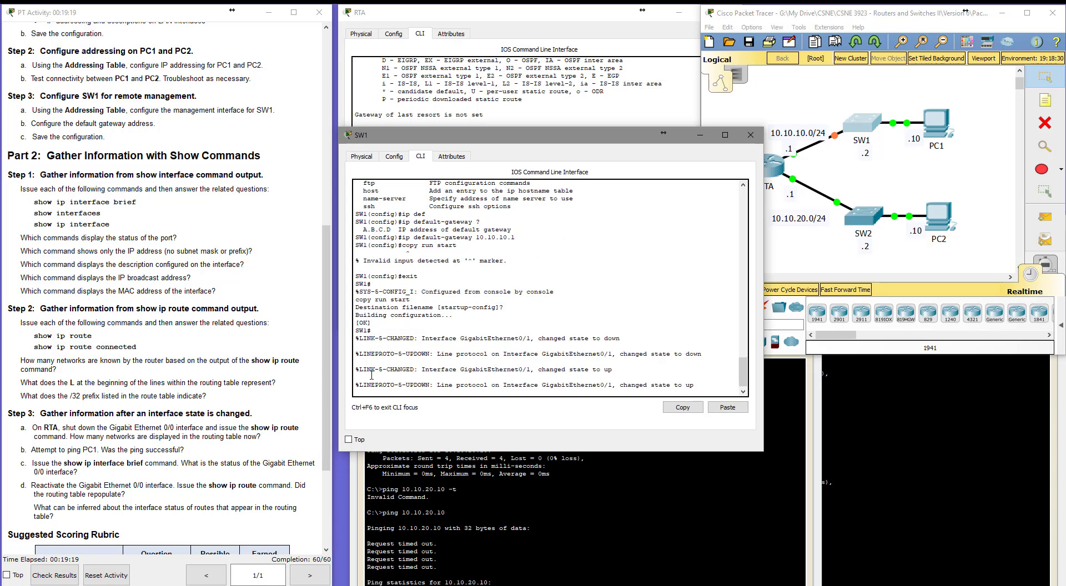
left_click_drag(372, 375, 706, 388)
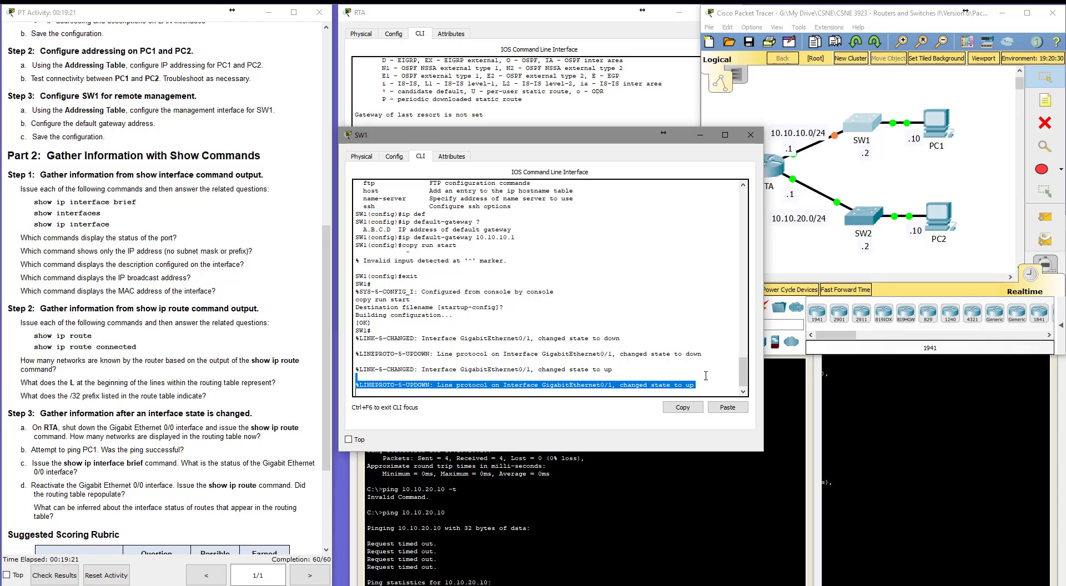
left_click(688, 489)
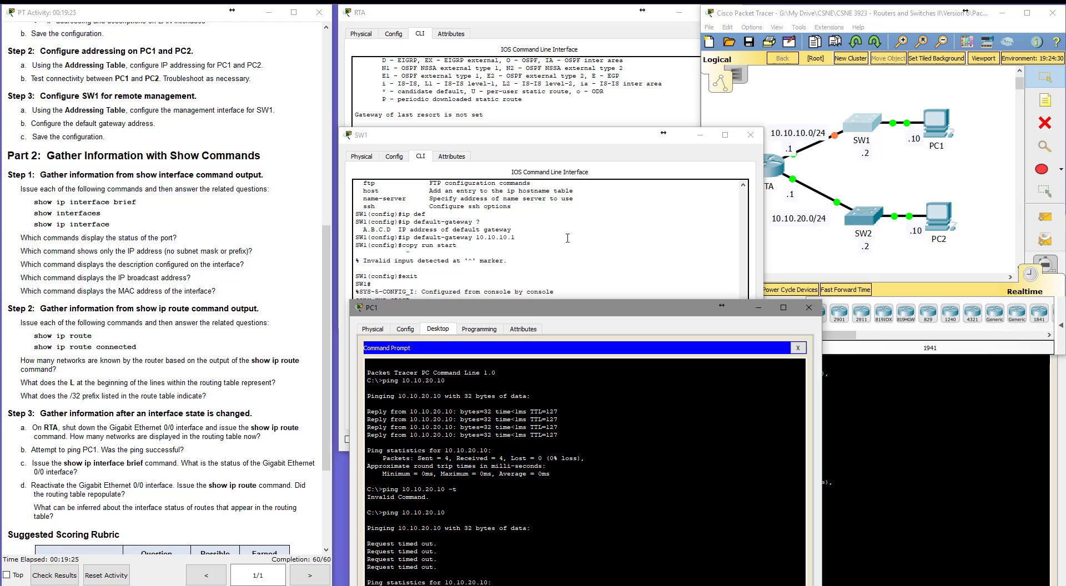
left_click(536, 244)
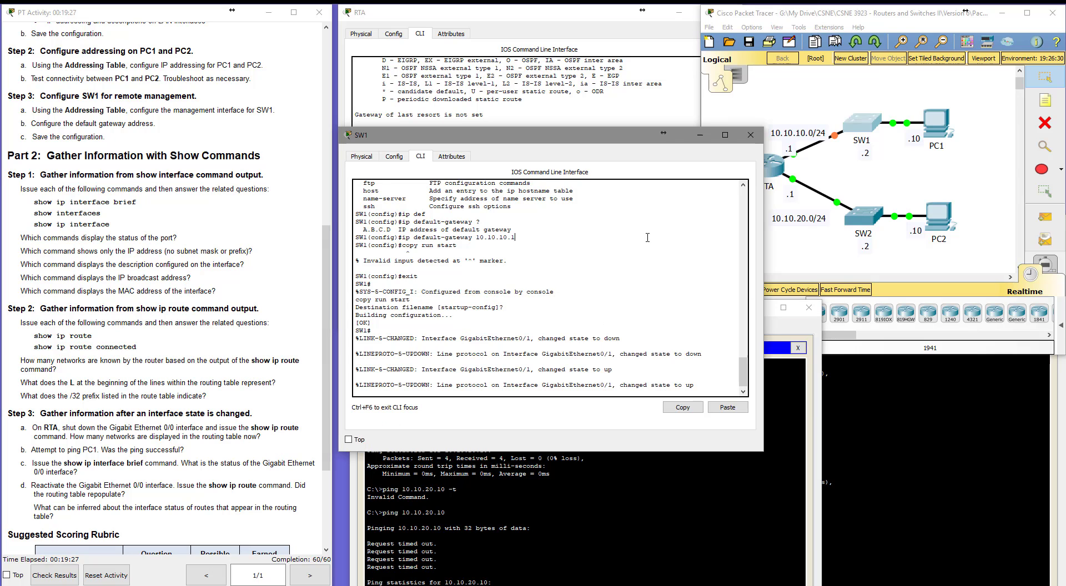
scroll(580, 316, "down", 1)
left_click(550, 99)
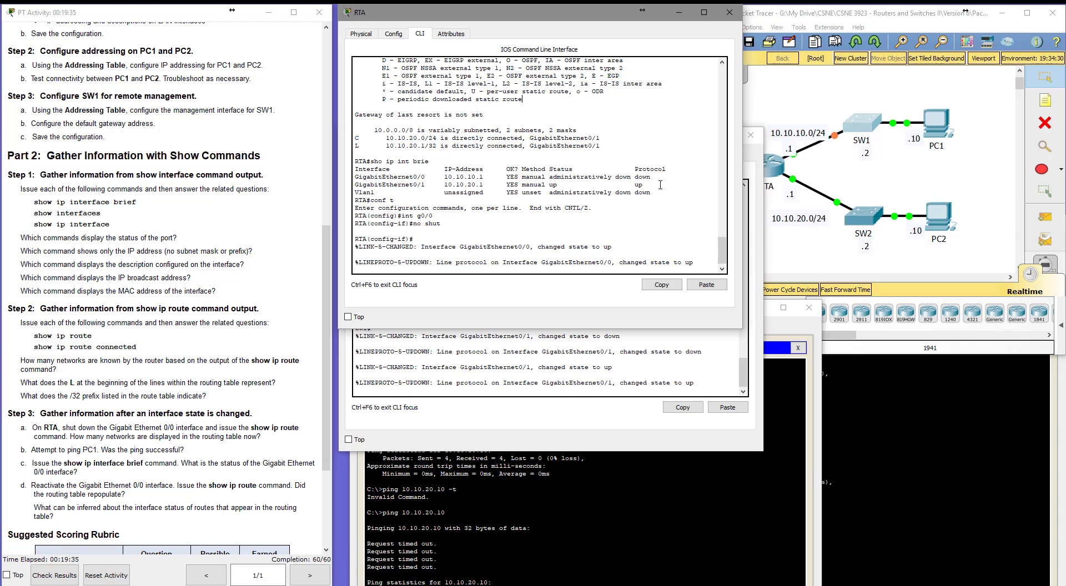
left_click(878, 15)
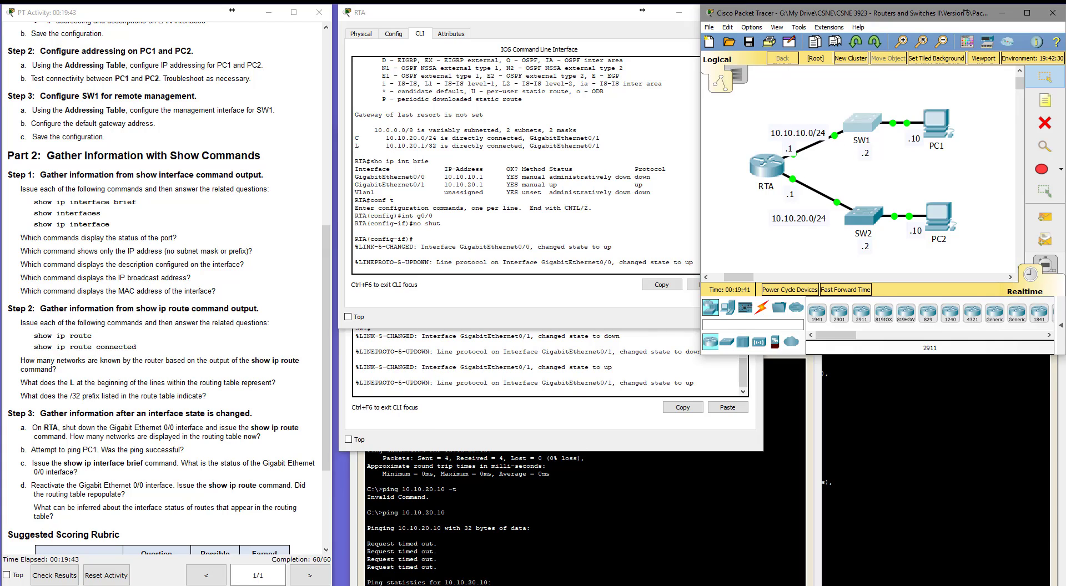
Run the ping from PC1 to 10.10.20.10 once more.
left_click(437, 552)
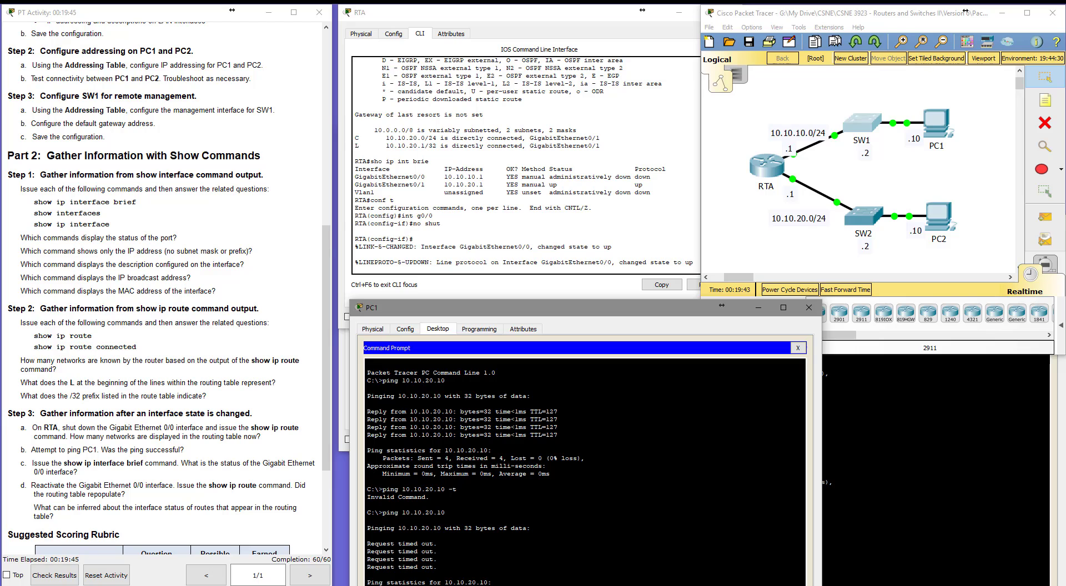
left_click_drag(558, 317, 552, 255)
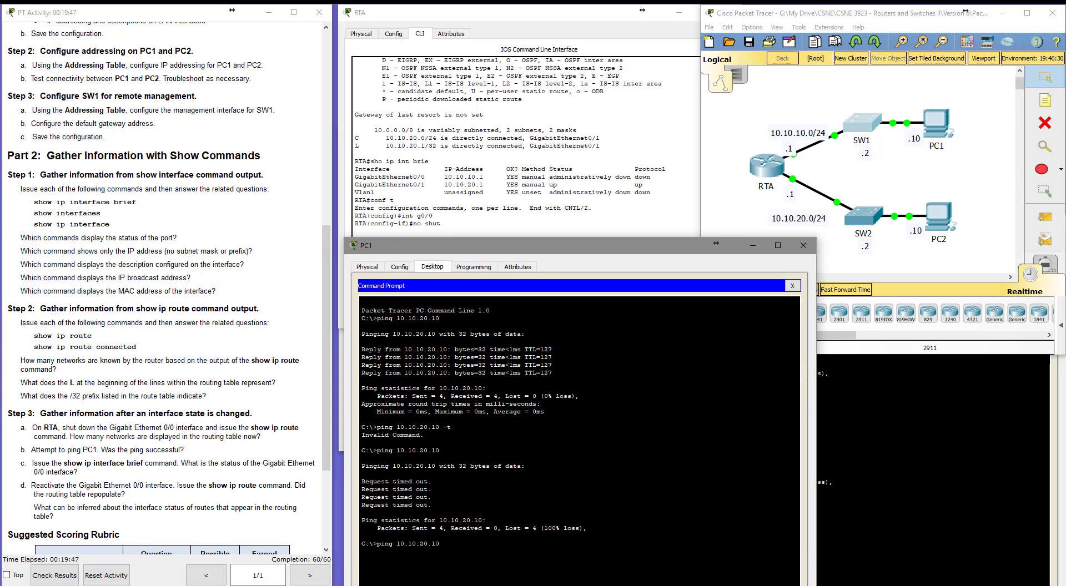
key("Return")
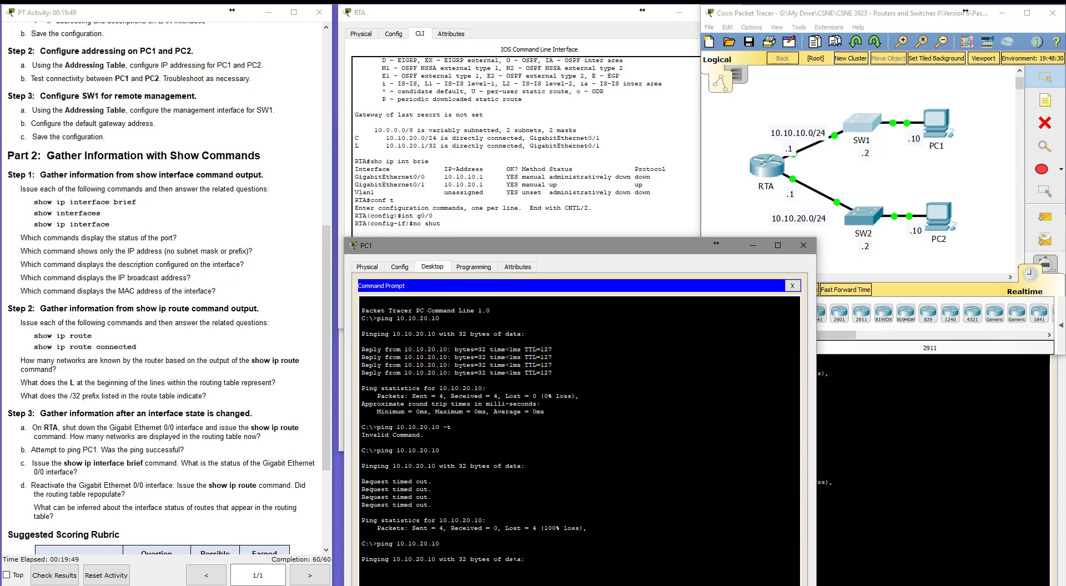